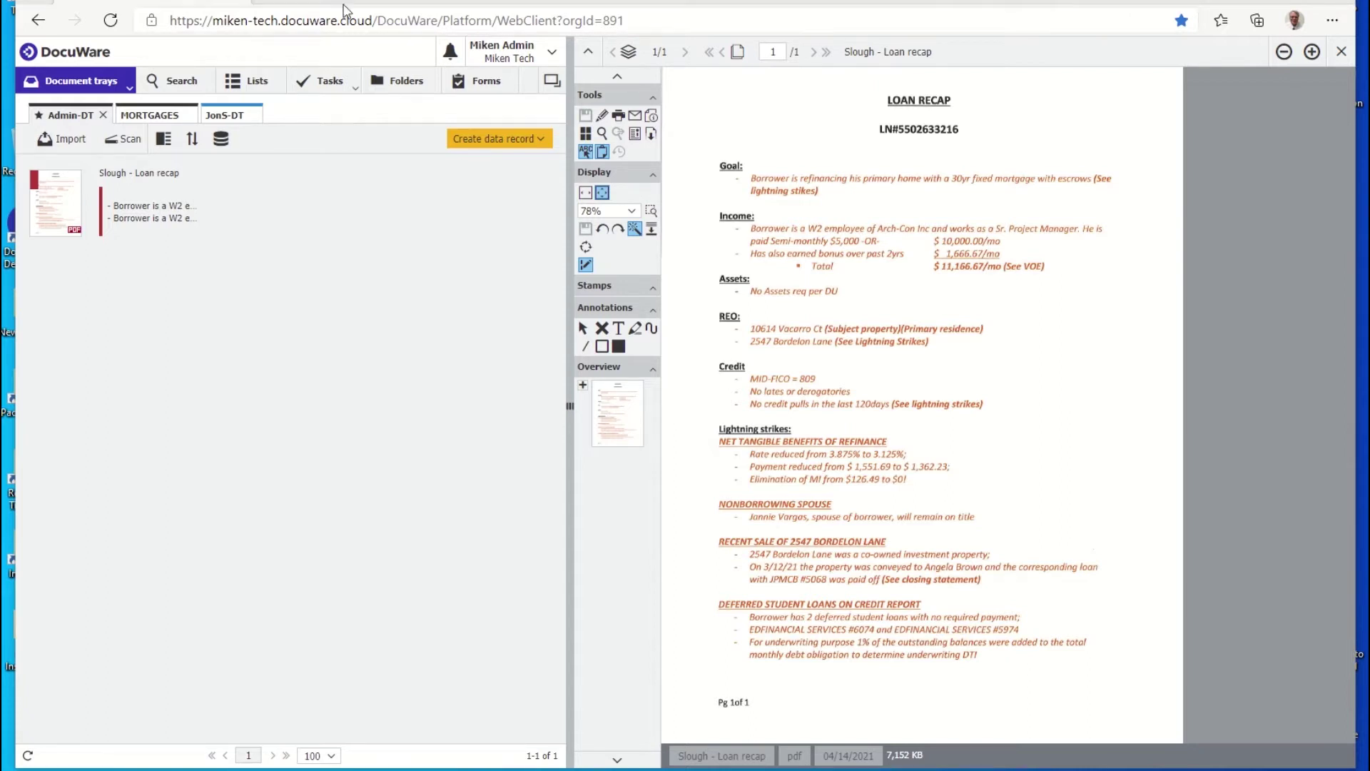
- Store the Slough - Loan recap via the Mortgage default store dialog with Mary as Applicant 2
{"action": "left_click", "coordinate": [76, 198]}
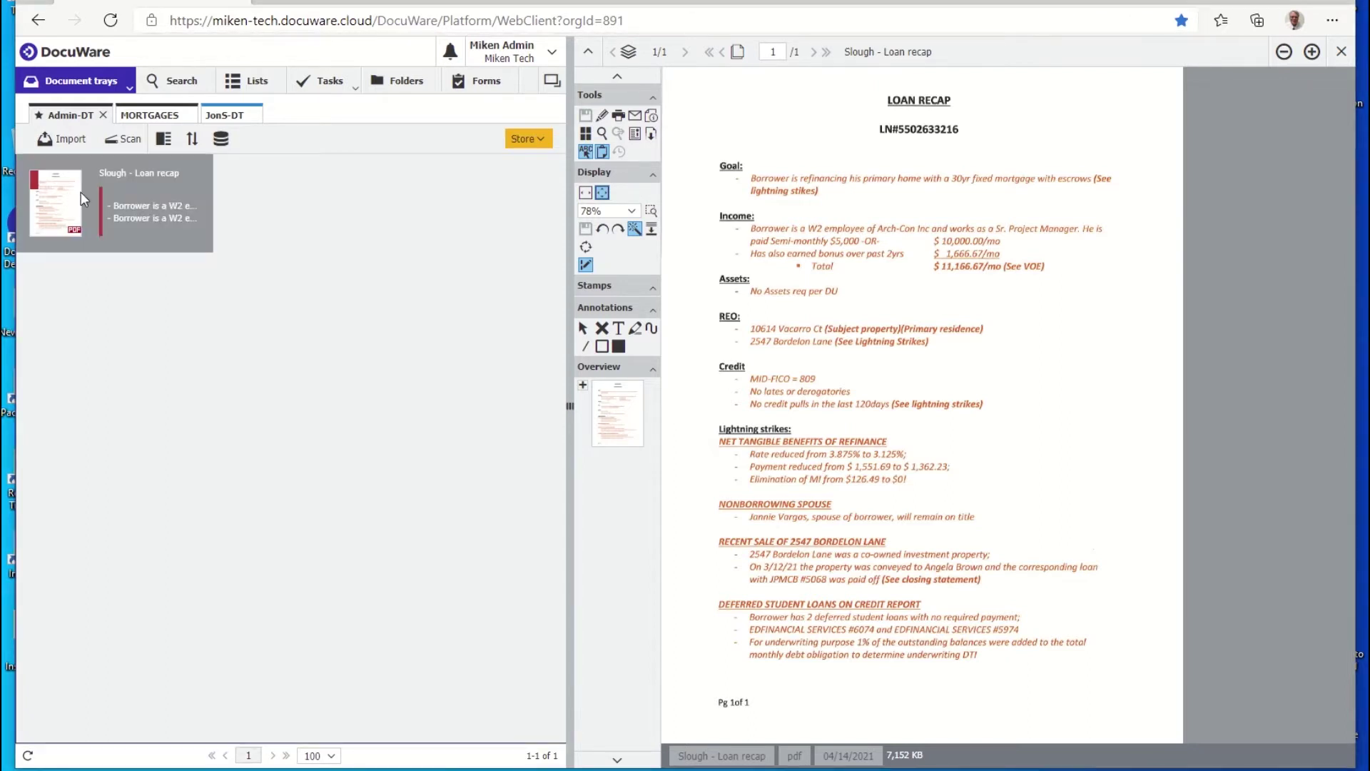
{"action": "left_click", "coordinate": [527, 142]}
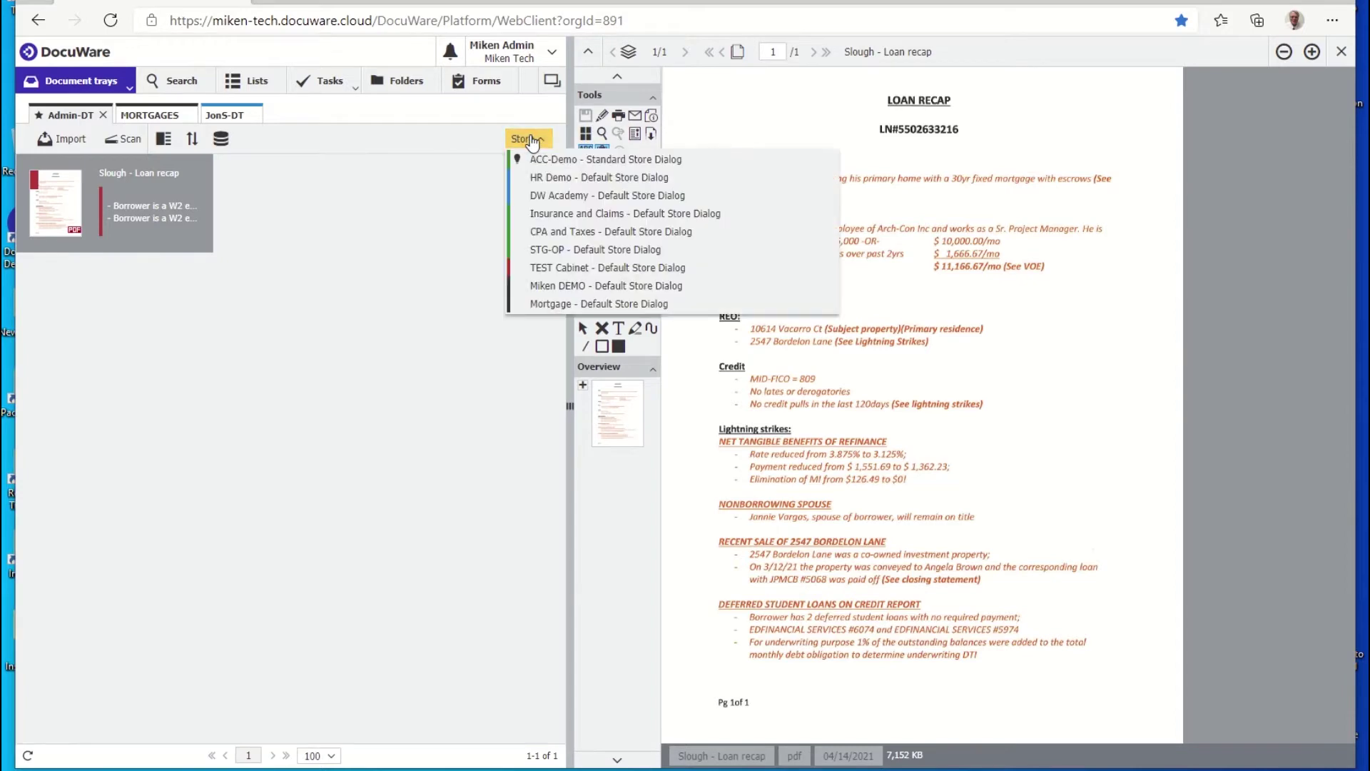
{"action": "left_click", "coordinate": [552, 309]}
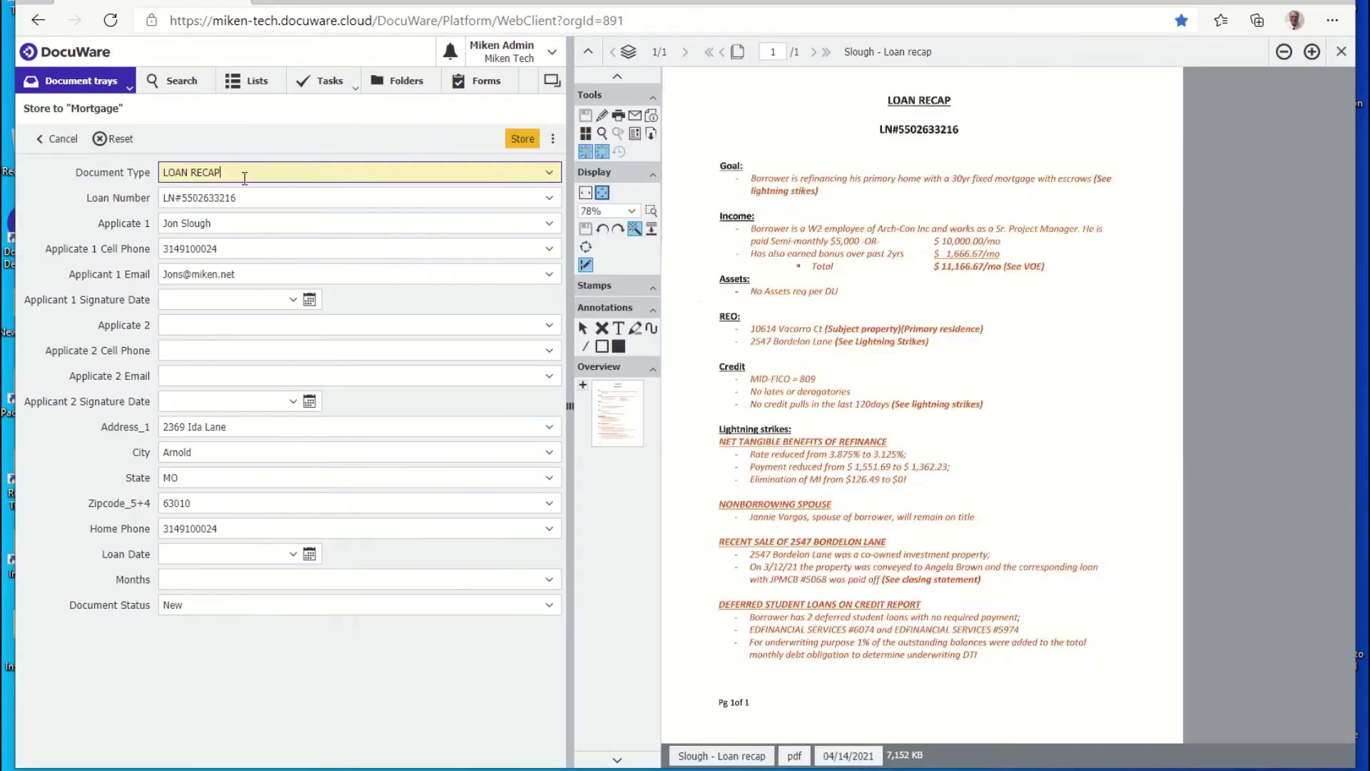
{"action": "left_click", "coordinate": [198, 323]}
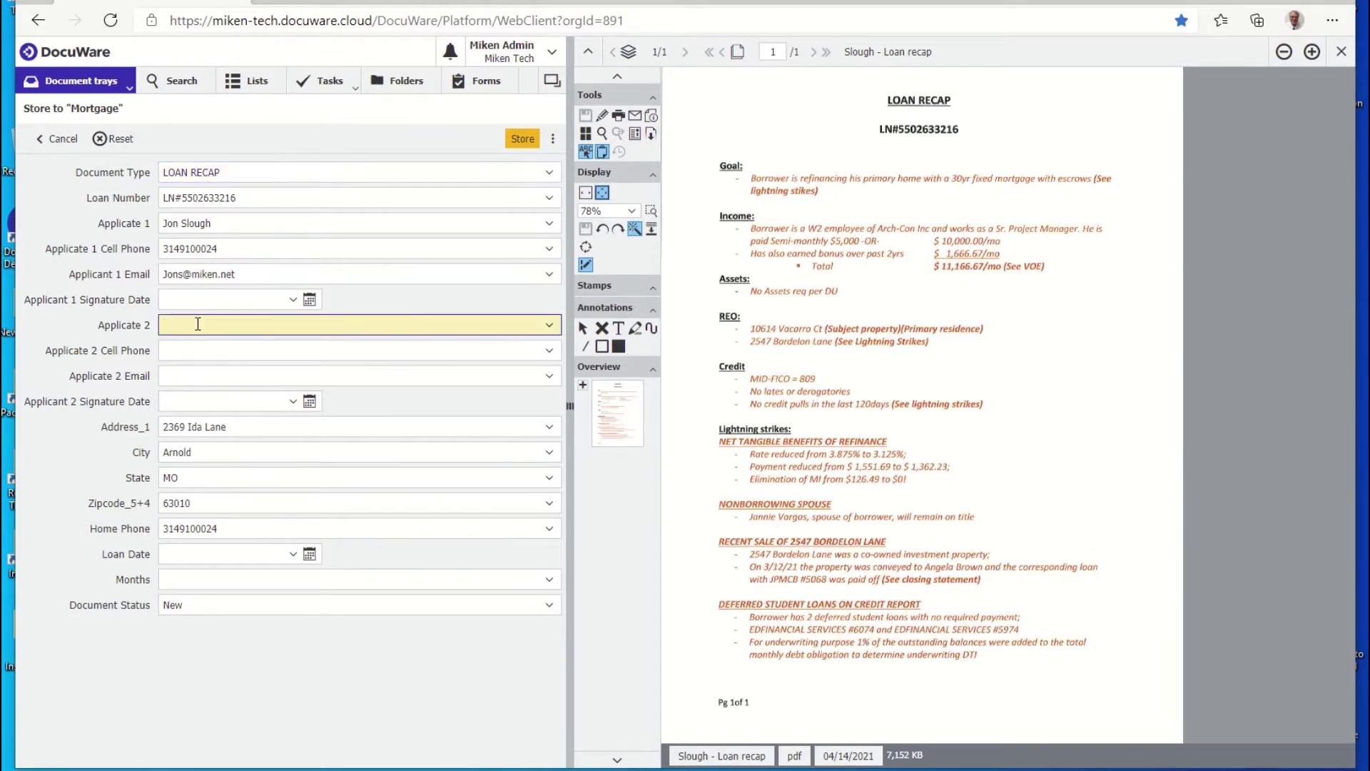
{"action": "type", "text": "Mary"}
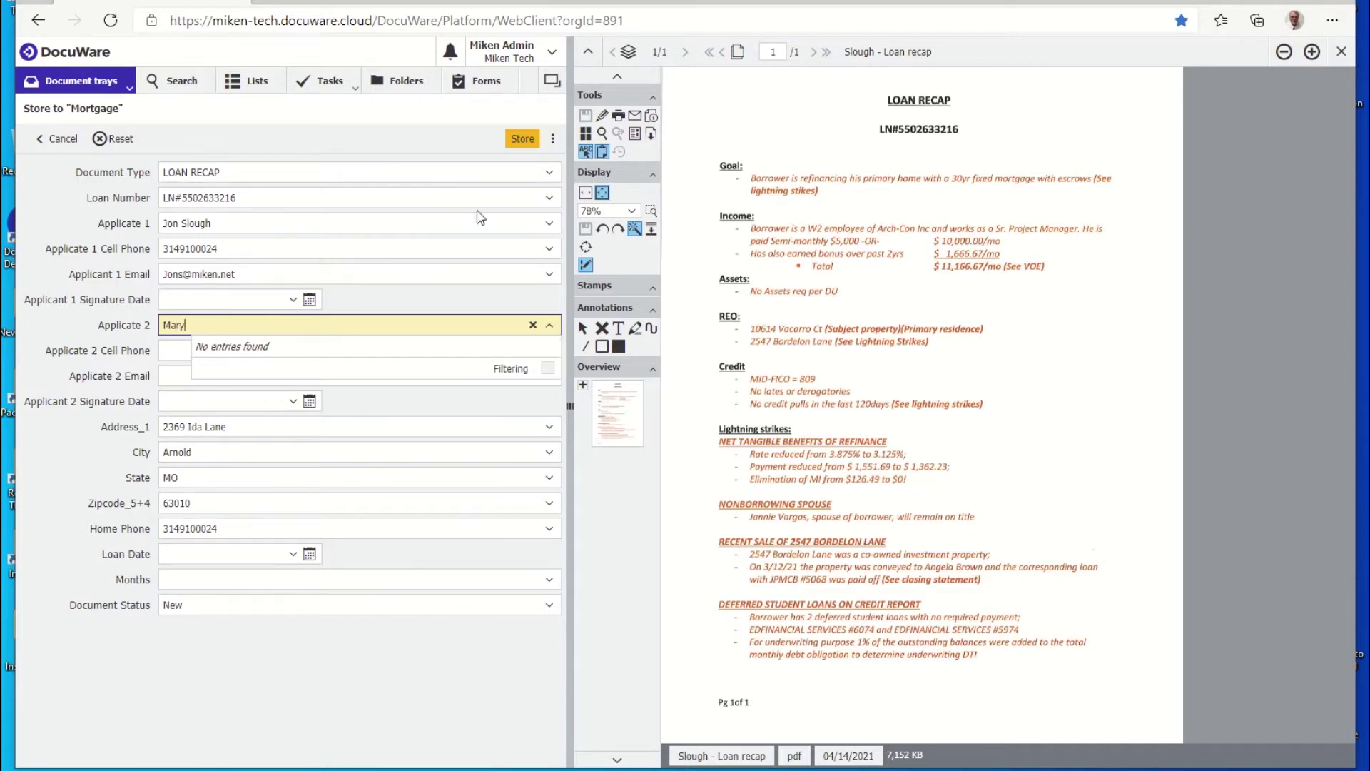
{"action": "left_click", "coordinate": [526, 139]}
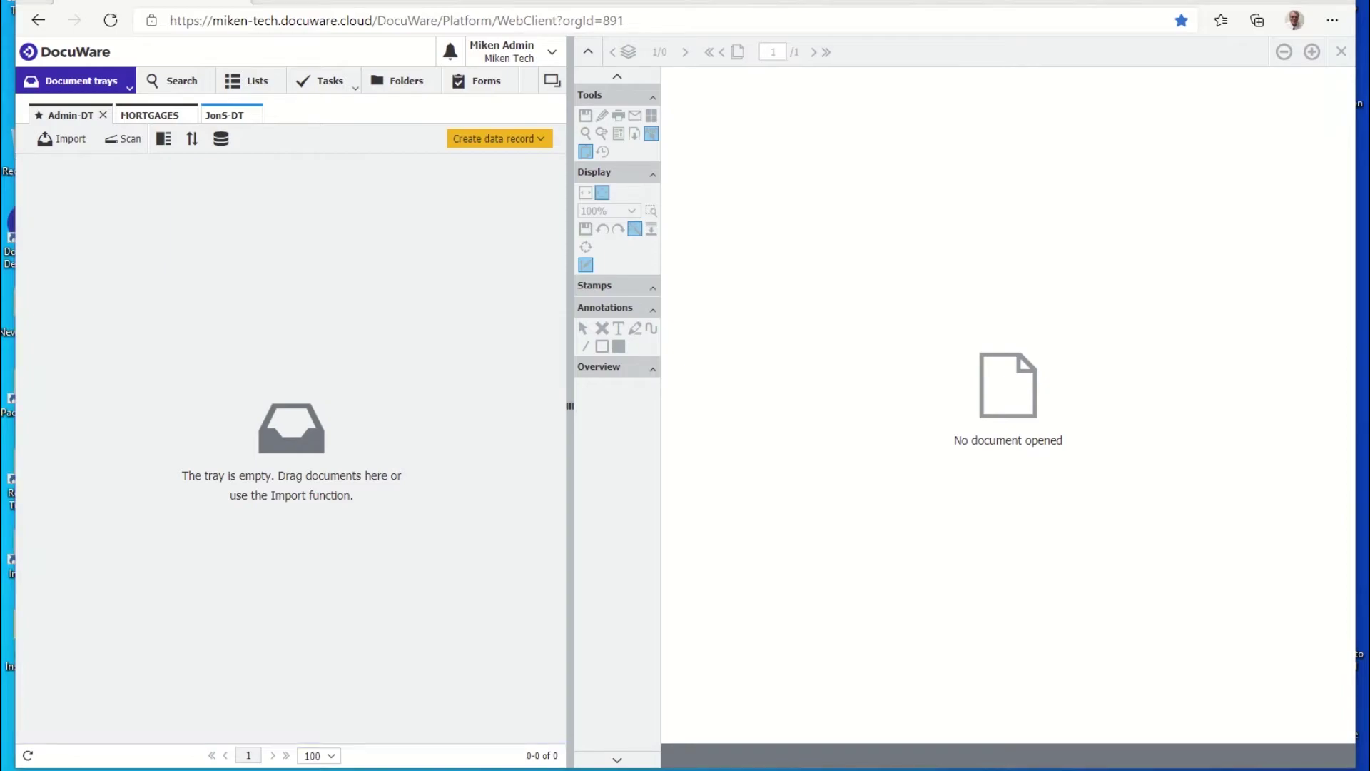
- Switch to the Outlook inbox and delete the top four messages, including the April Newsletter
{"action": "key", "text": "alt+Tab"}
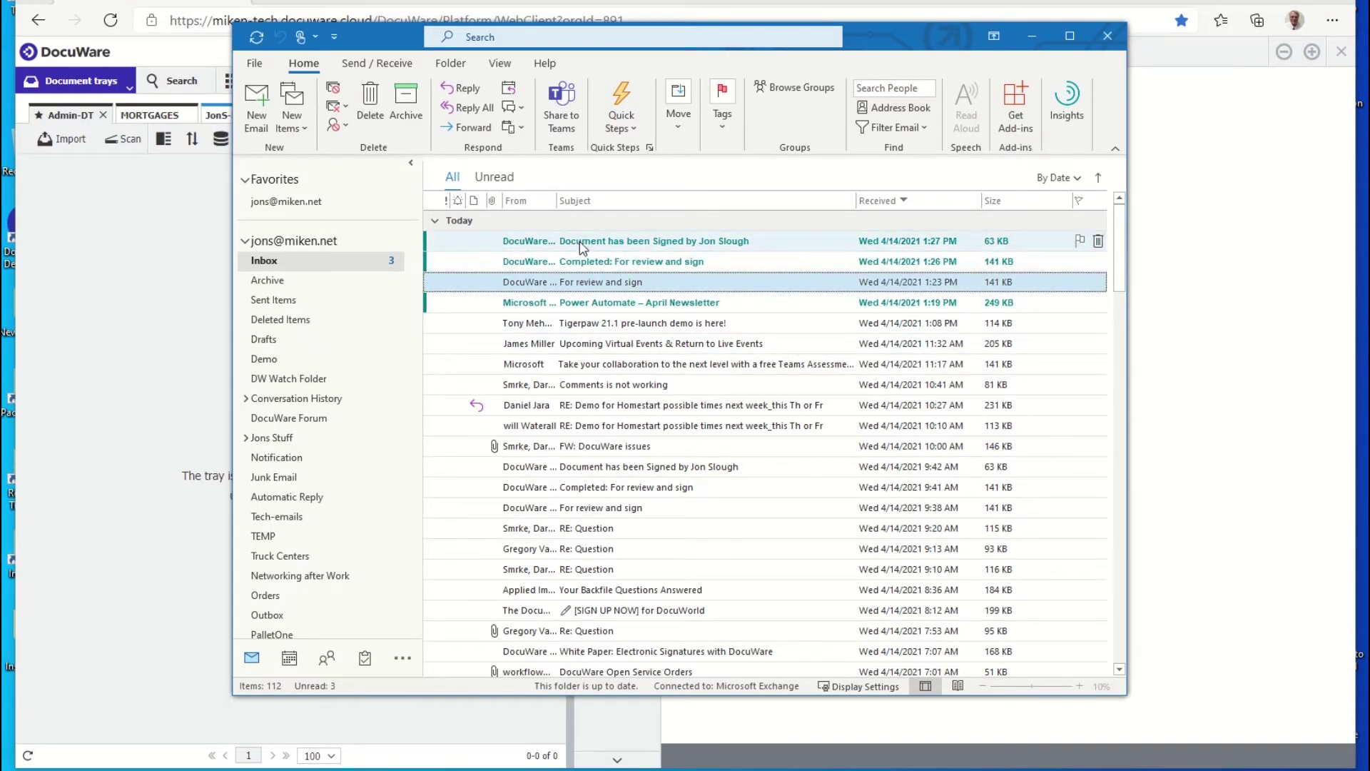
{"action": "left_click_drag", "start_coordinate": [582, 248], "coordinate": [576, 309]}
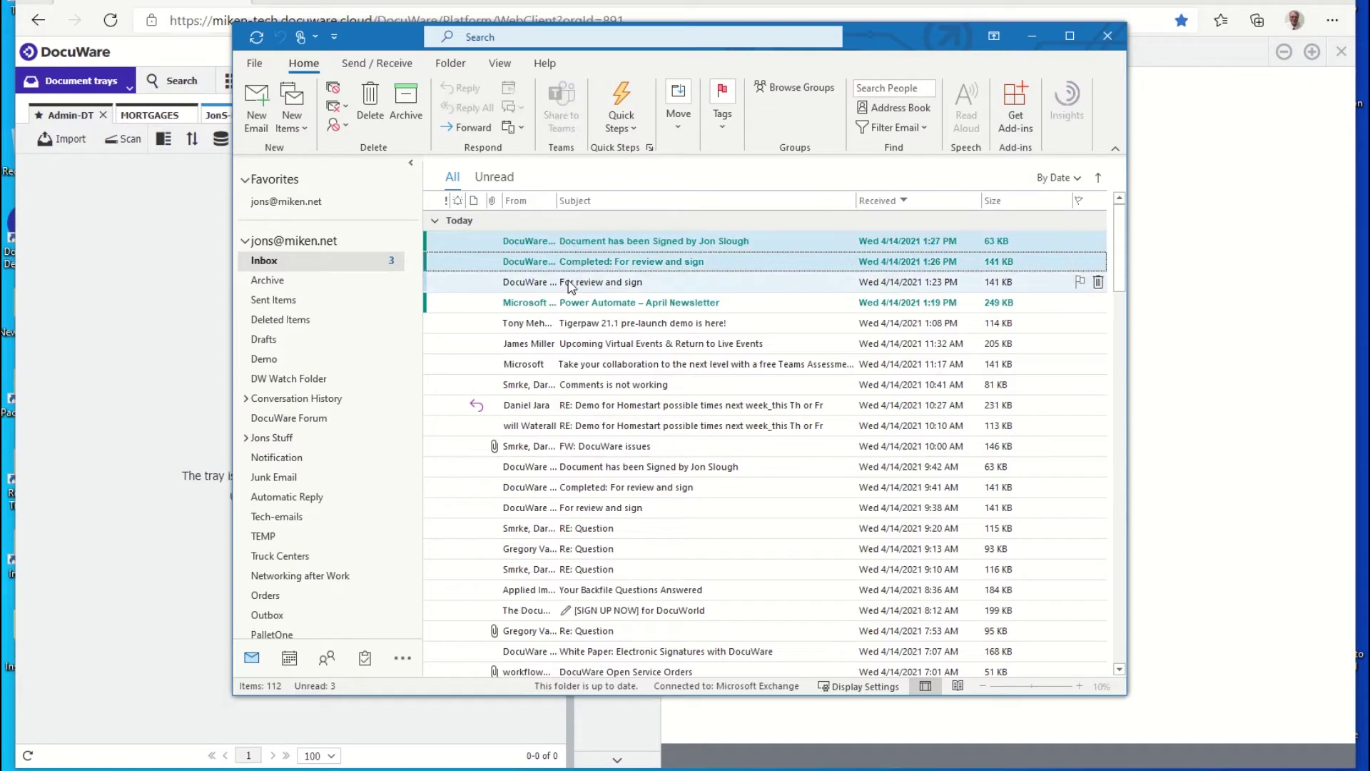
{"action": "left_click", "coordinate": [575, 310], "text": "shift"}
{"action": "right_click", "coordinate": [576, 310]}
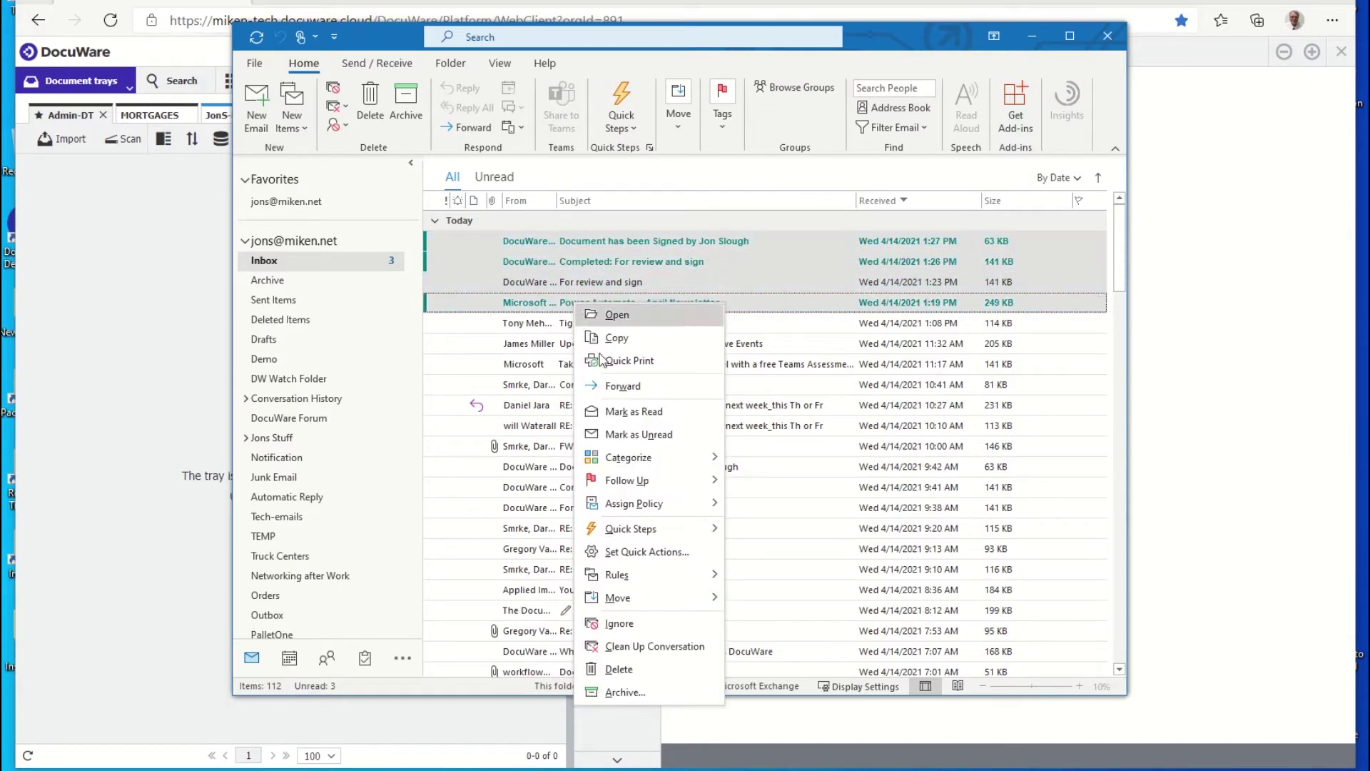
{"action": "left_click", "coordinate": [619, 670]}
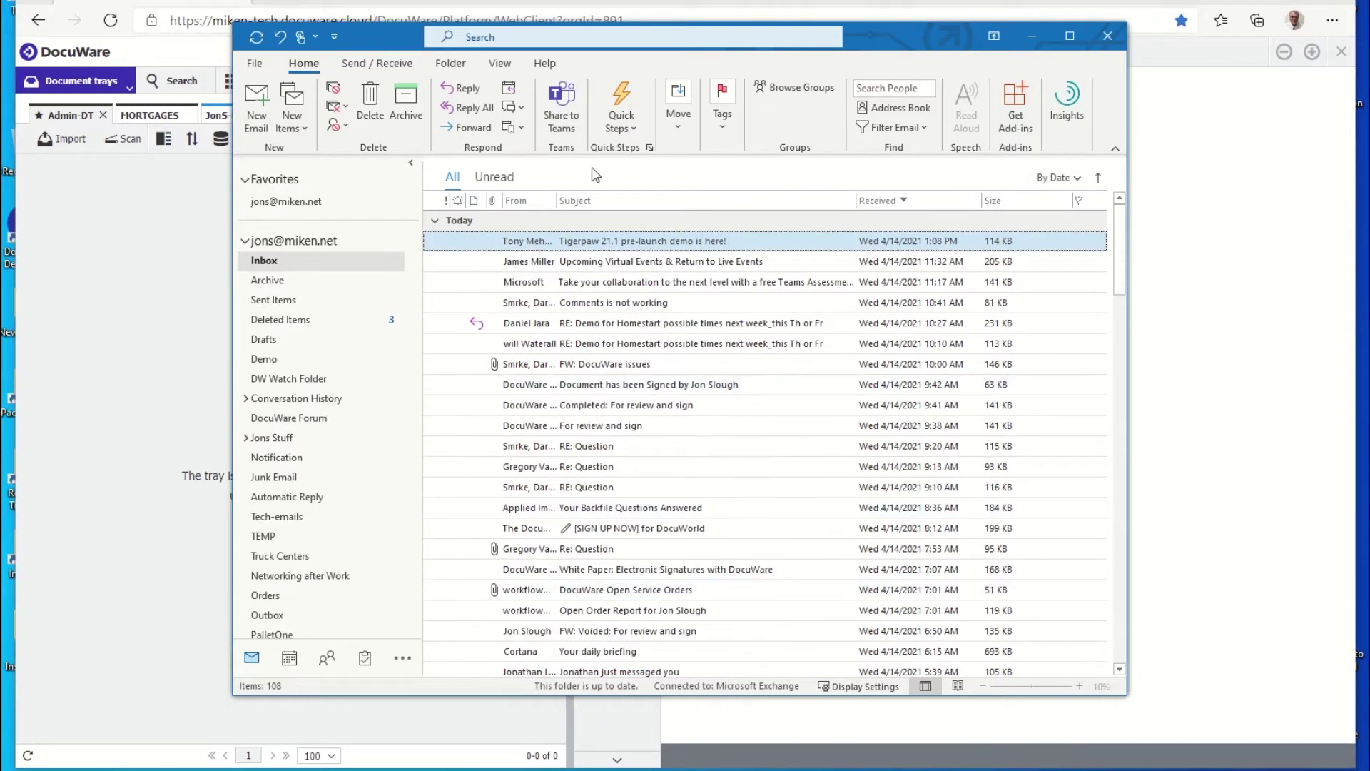
{"action": "mouse_move", "coordinate": [887, 39]}
{"action": "left_mouse_down"}
{"action": "mouse_move", "coordinate": [1051, 60]}
{"action": "mouse_move", "coordinate": [978, 63]}
{"action": "left_mouse_up"}
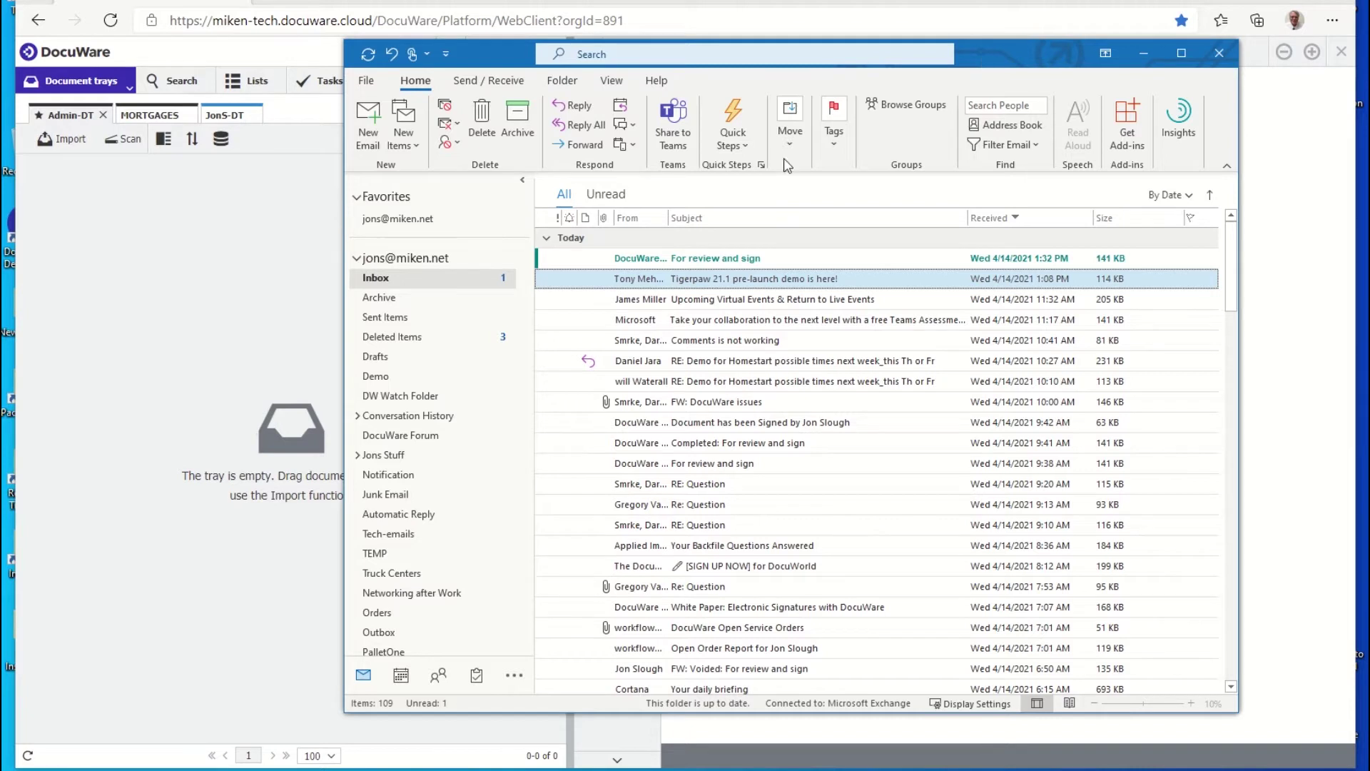
{"action": "mouse_move", "coordinate": [695, 258]}
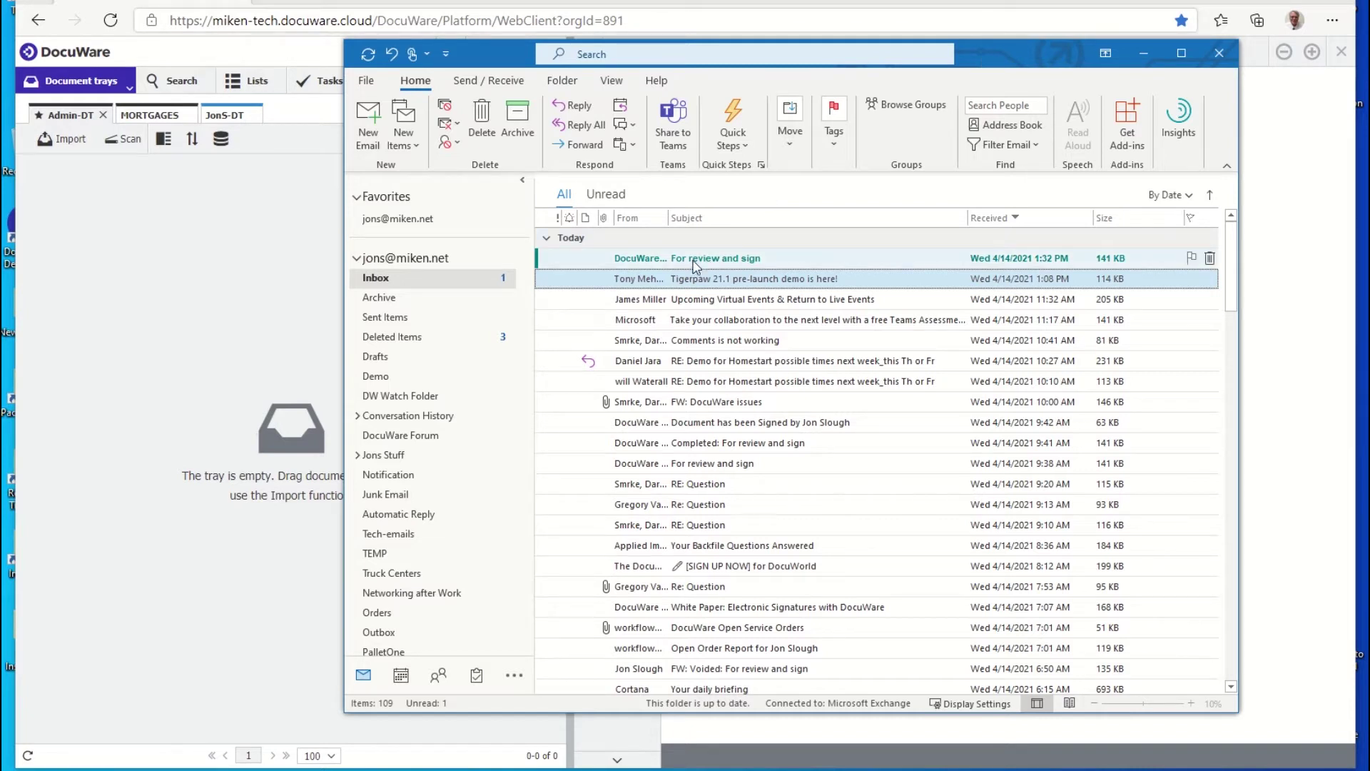
- Read the For review and sign email and follow its REVIEW DOCUMENT link to DocuSign
{"action": "left_click", "coordinate": [694, 266]}
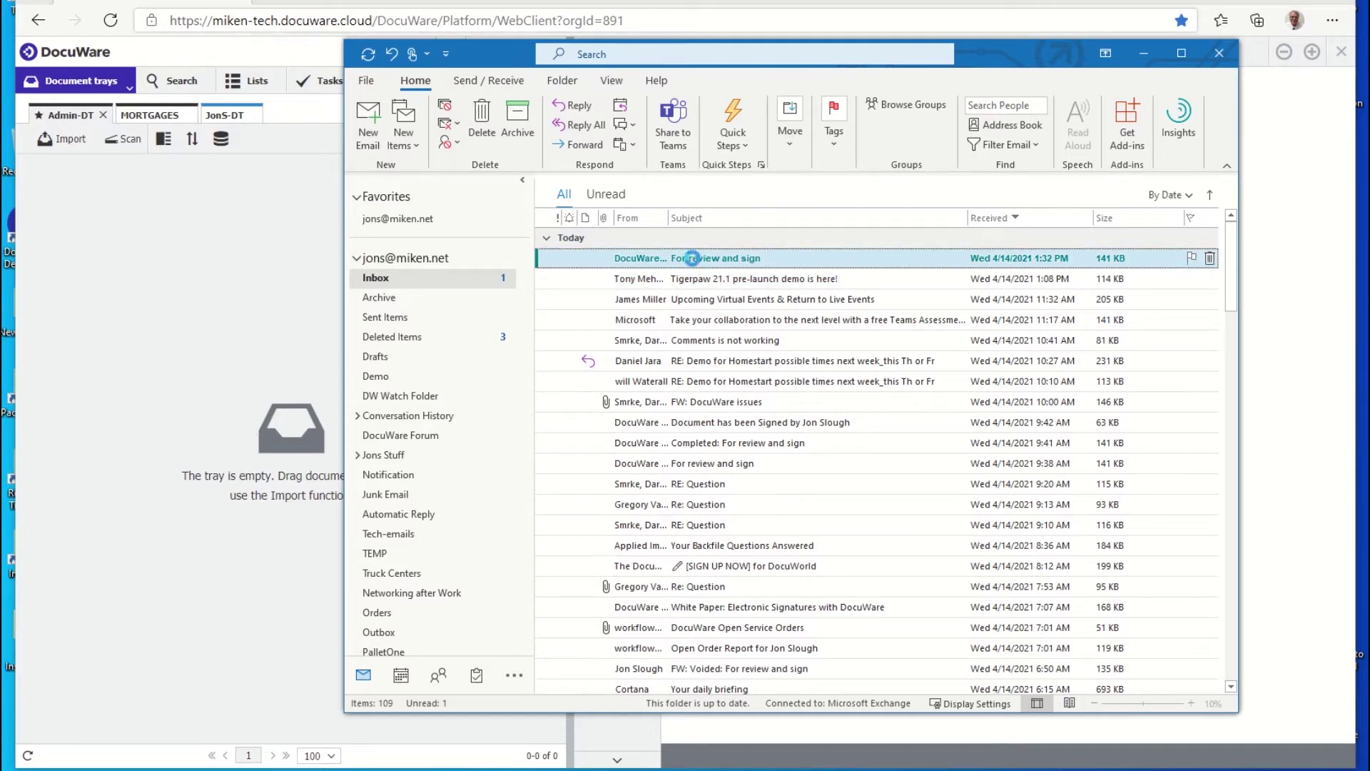
{"action": "double_click", "coordinate": [694, 266]}
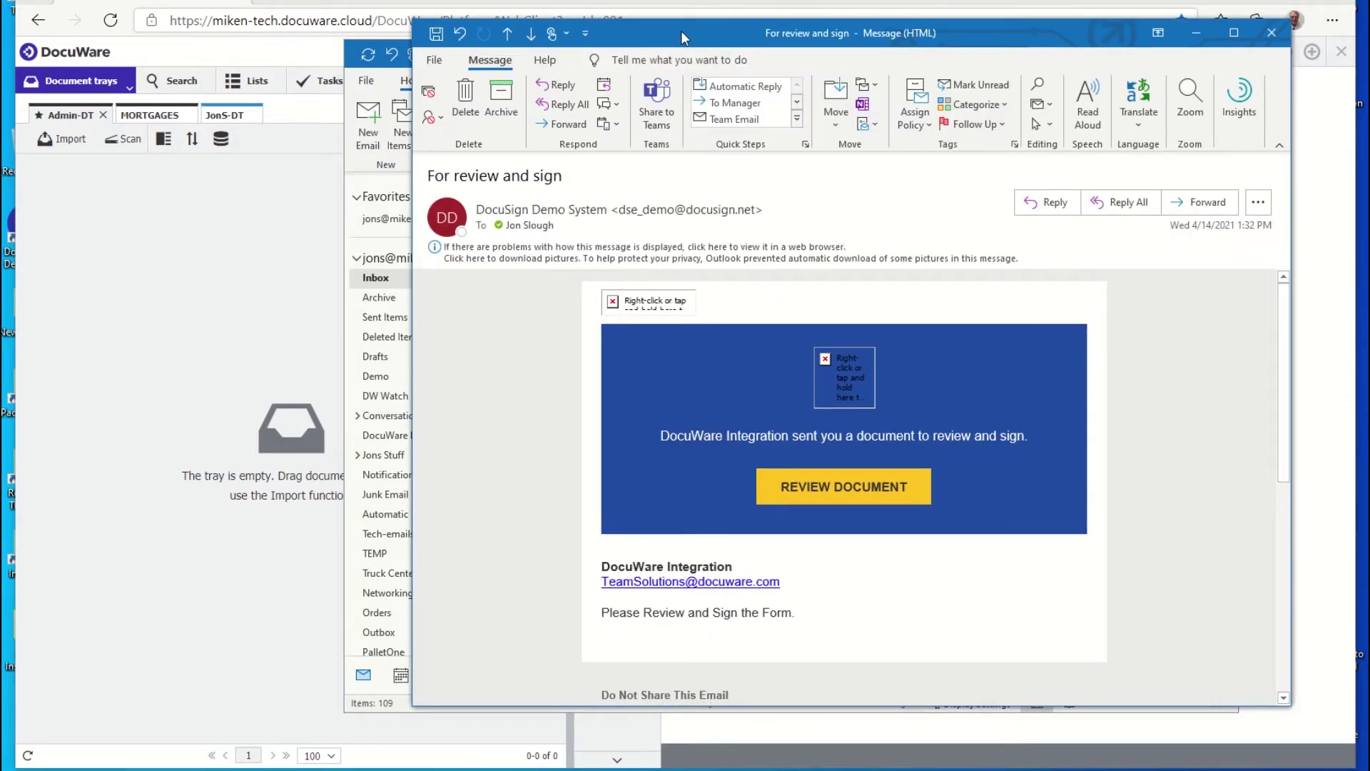
{"action": "left_click", "coordinate": [821, 492]}
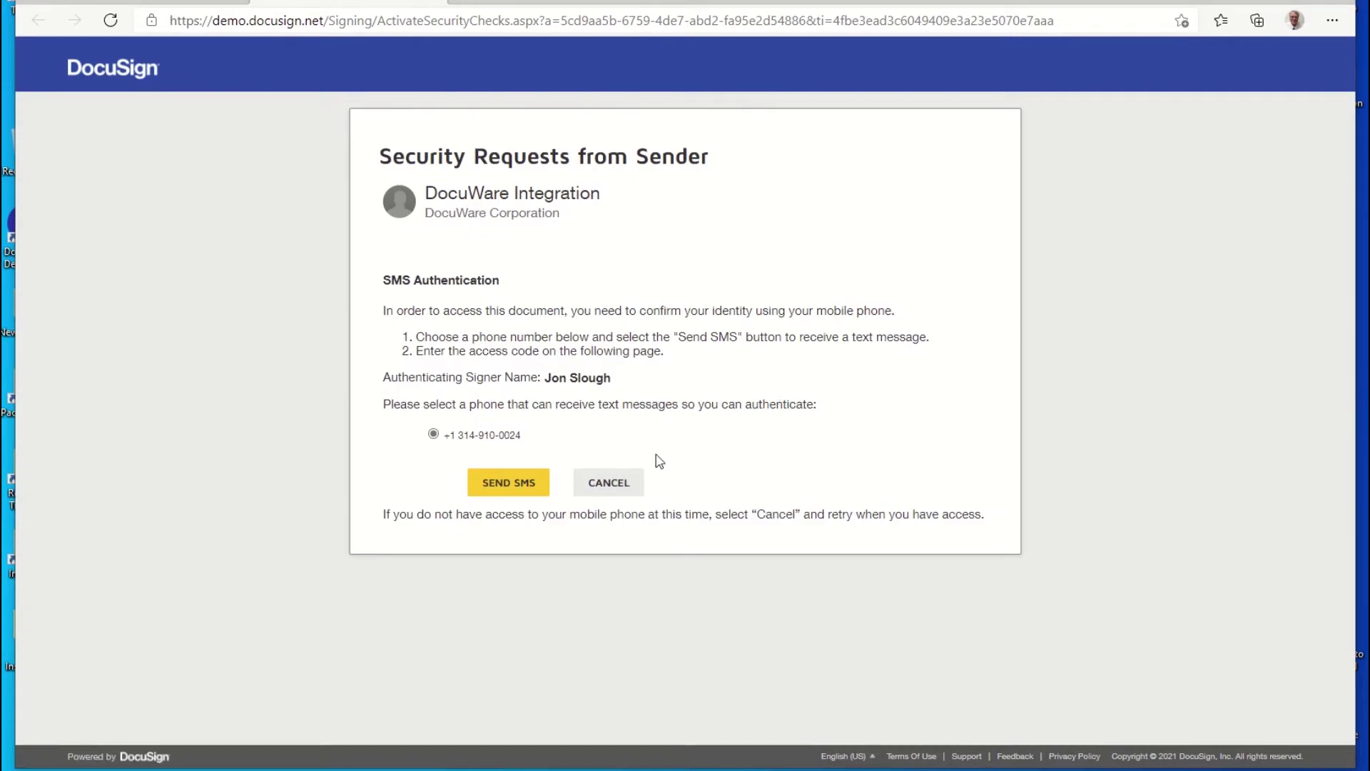
- Send the SMS authentication code to the selected phone number
{"action": "left_click", "coordinate": [531, 487]}
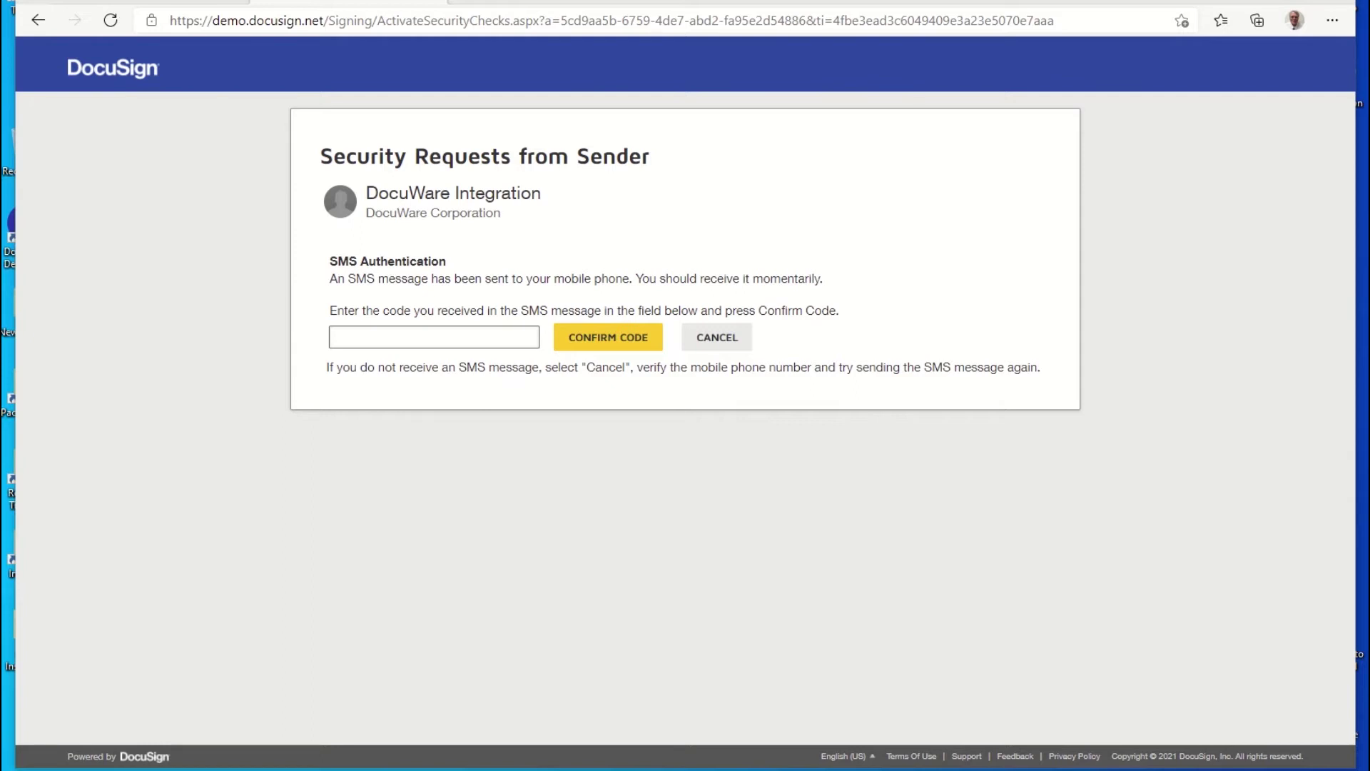
{"action": "left_click_drag", "start_coordinate": [0, 46], "coordinate": [323, 73]}
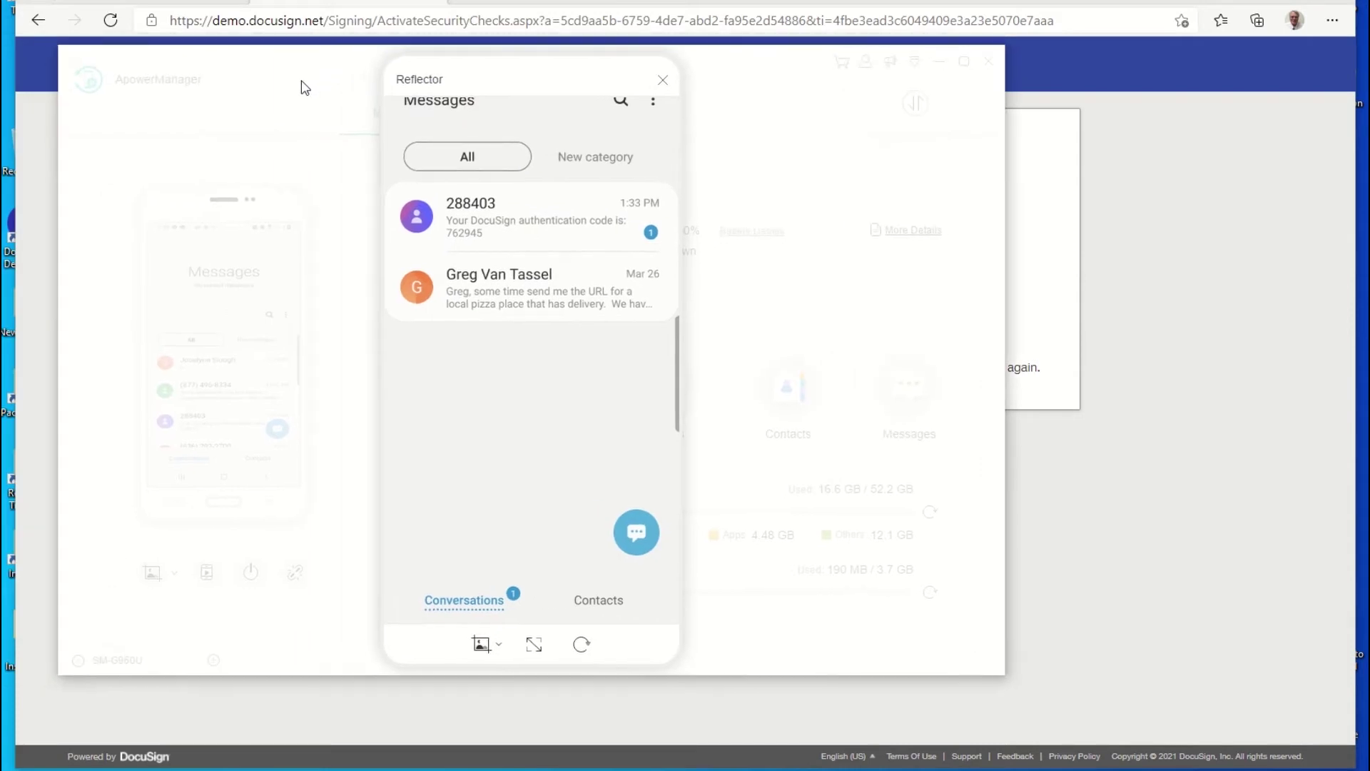
{"action": "left_click", "coordinate": [406, 198]}
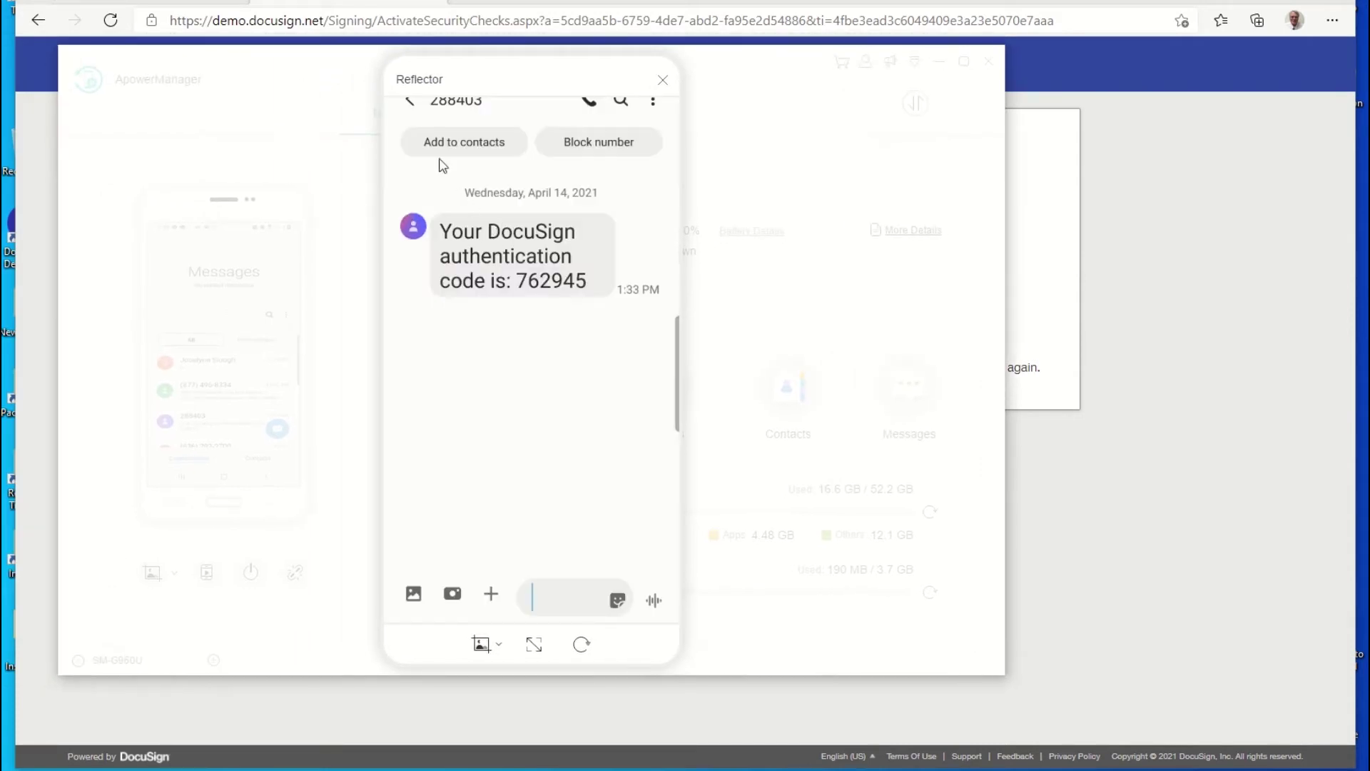
{"action": "left_click_drag", "start_coordinate": [317, 61], "coordinate": [0, 62]}
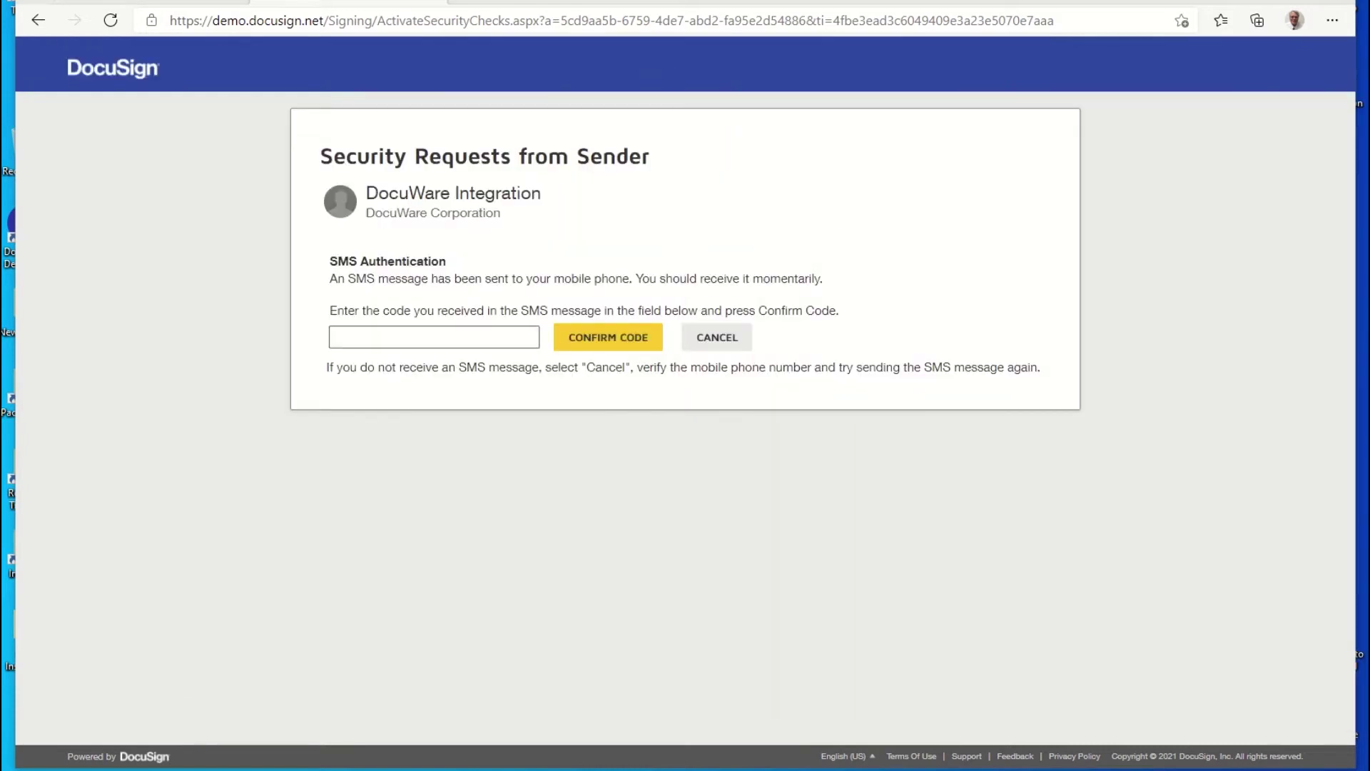
{"action": "left_click", "coordinate": [353, 333]}
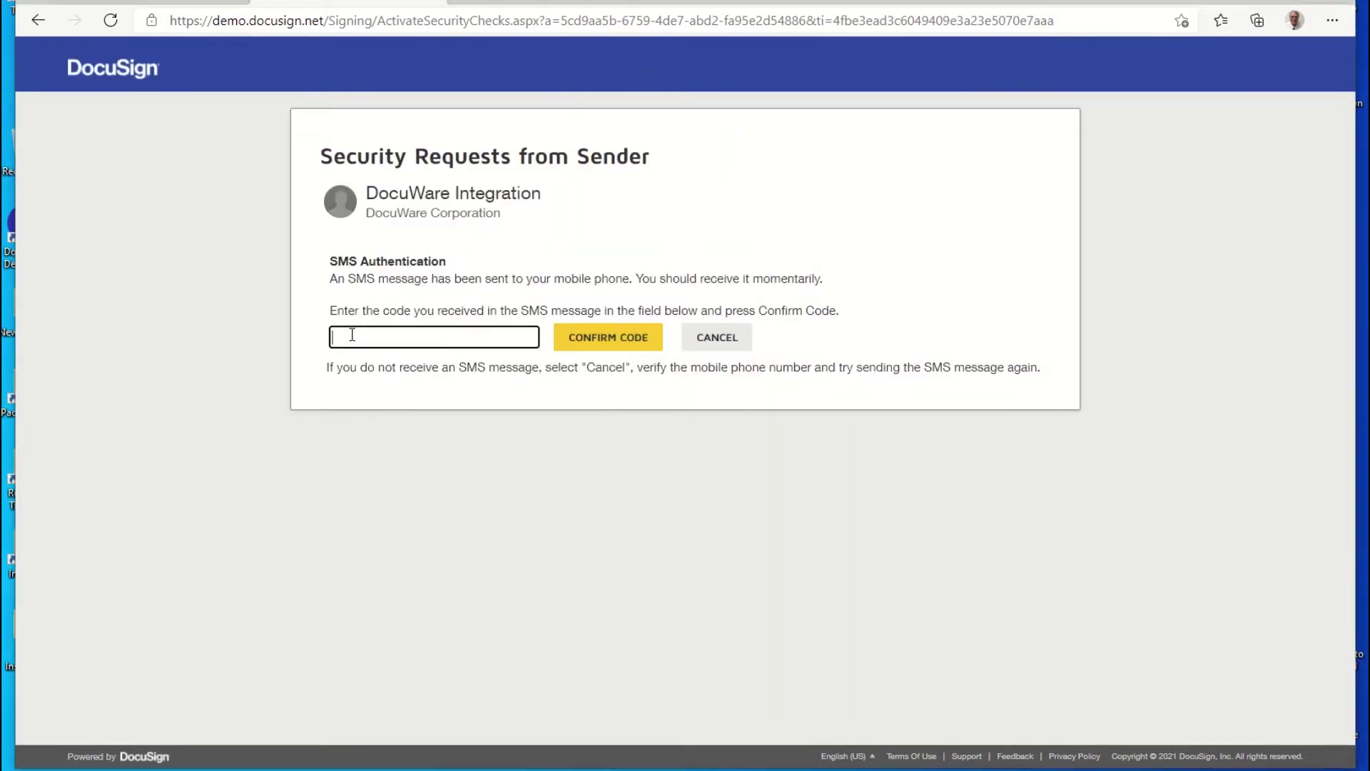
{"action": "left_click", "coordinate": [606, 340]}
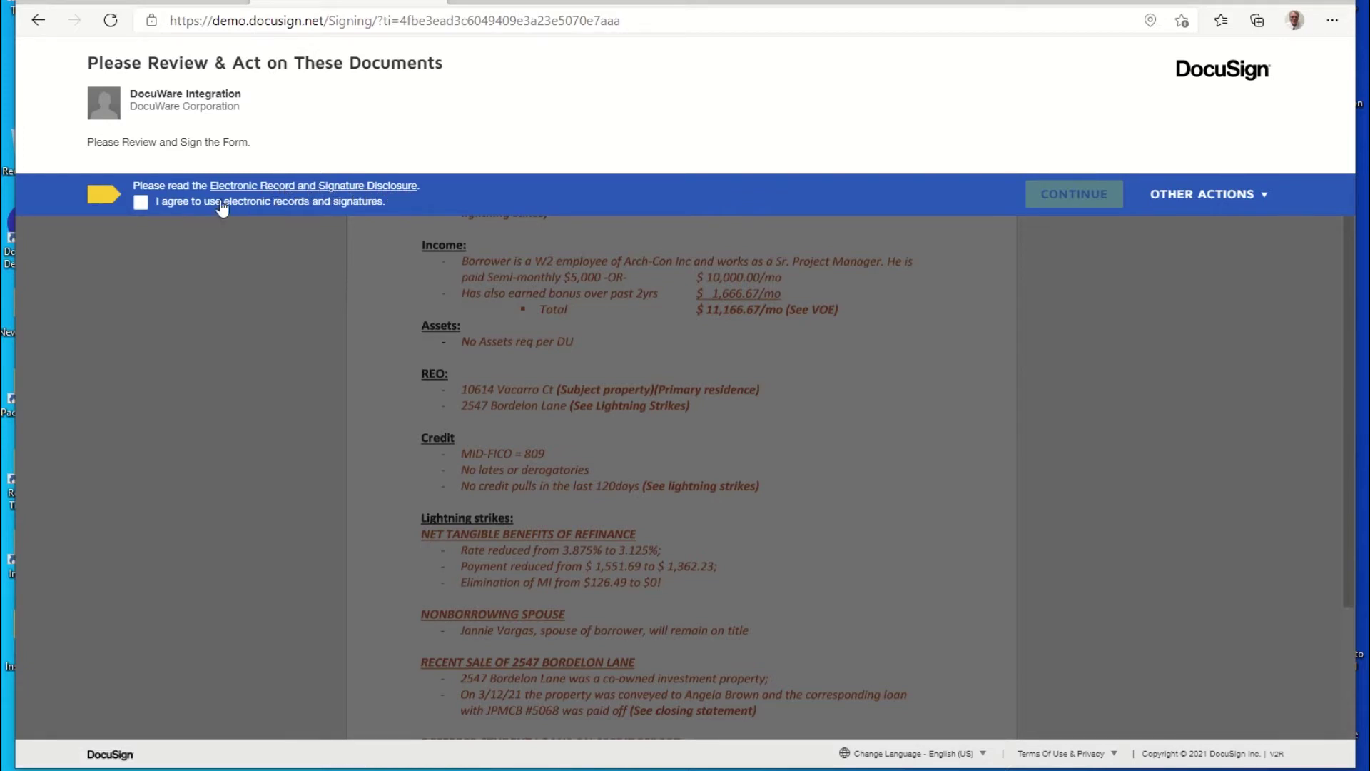
- Agree to electronic records and signatures, continue to the loan recap and start its Sign field
{"action": "left_click", "coordinate": [141, 202]}
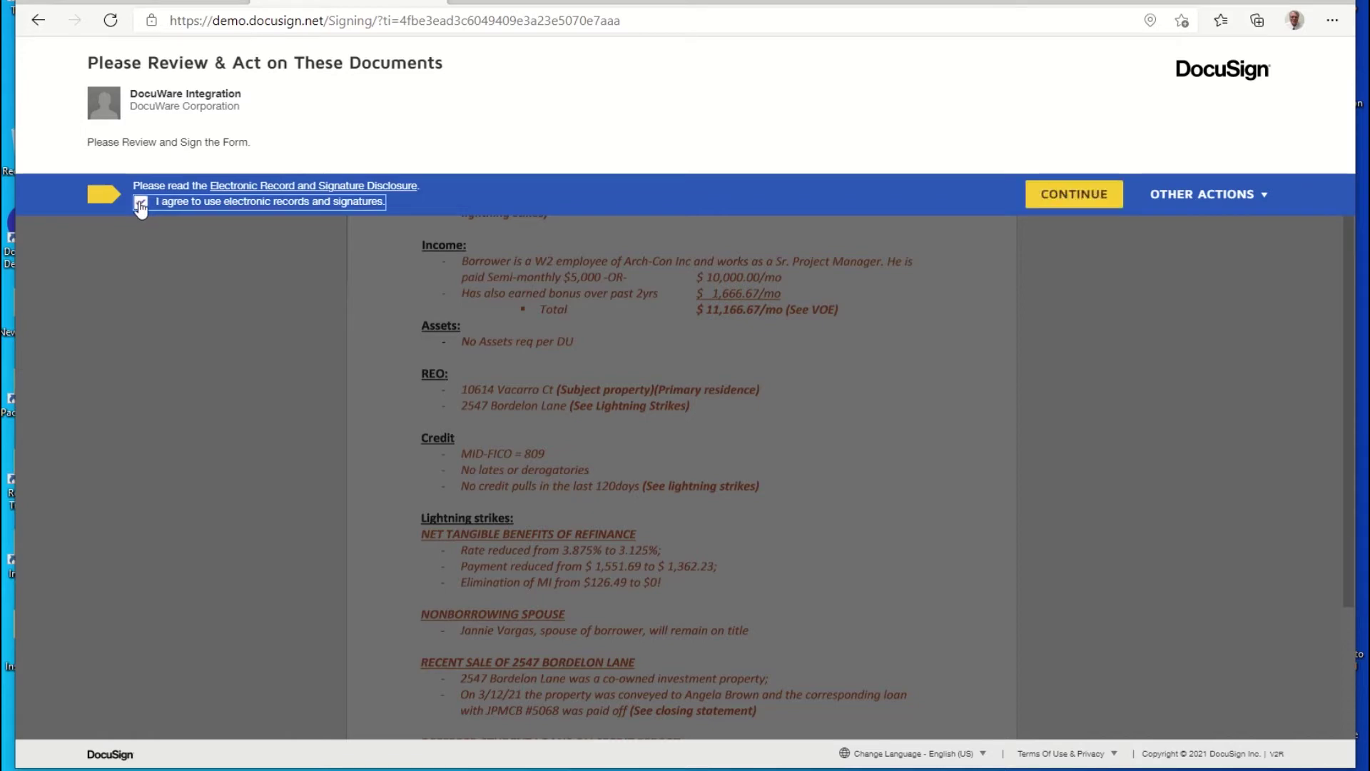
{"action": "left_click", "coordinate": [1056, 193]}
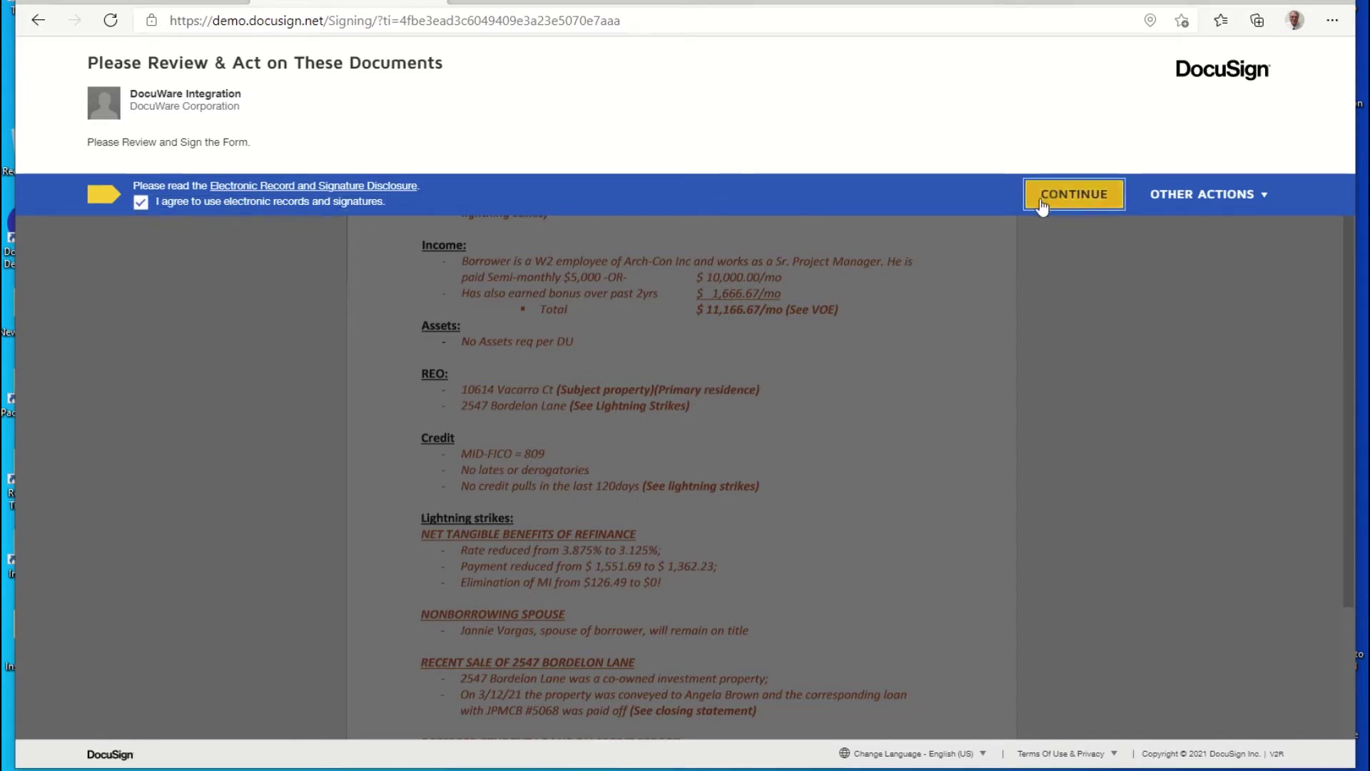
{"action": "scroll", "coordinate": [816, 241], "scroll_direction": "down", "scroll_amount": 5}
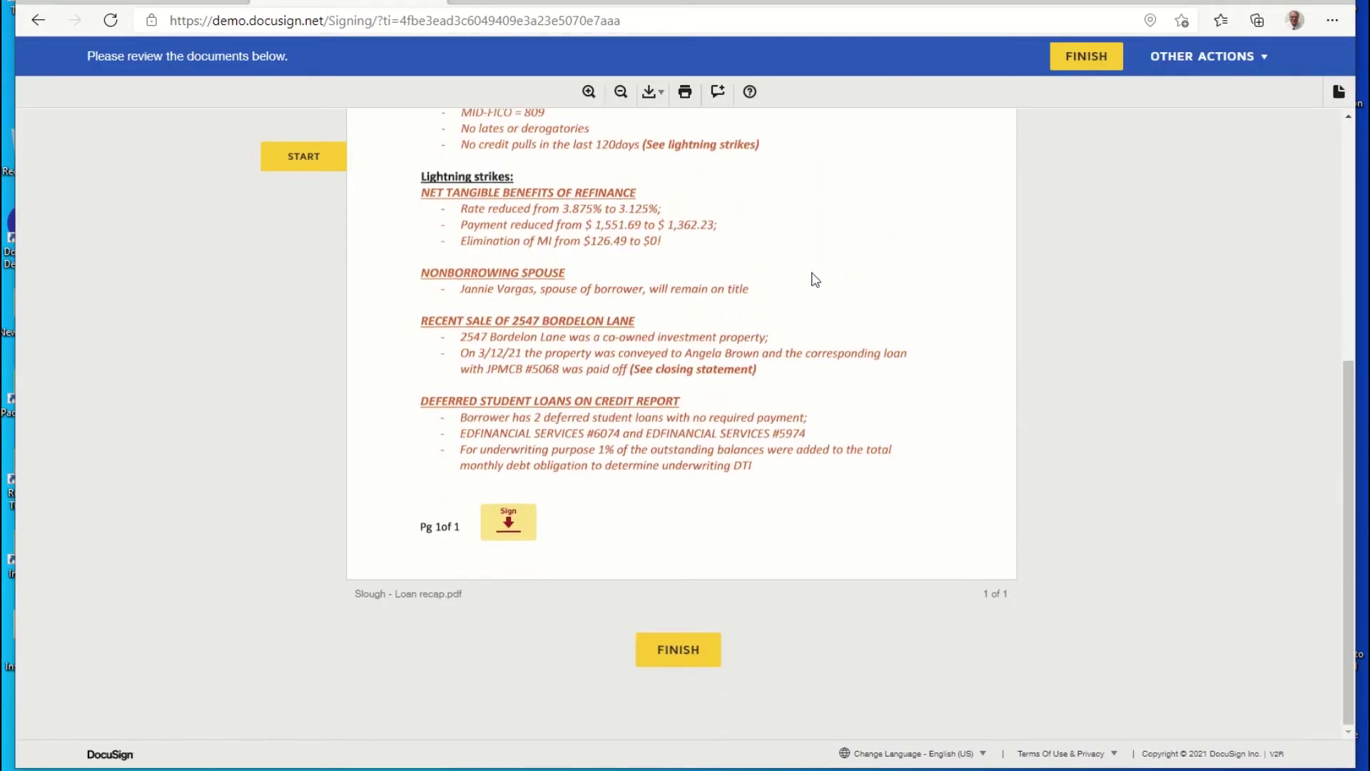
{"action": "scroll", "coordinate": [813, 262], "scroll_direction": "up", "scroll_amount": 4}
{"action": "scroll", "coordinate": [815, 269], "scroll_direction": "up", "scroll_amount": 1}
{"action": "scroll", "coordinate": [817, 268], "scroll_direction": "down", "scroll_amount": 4}
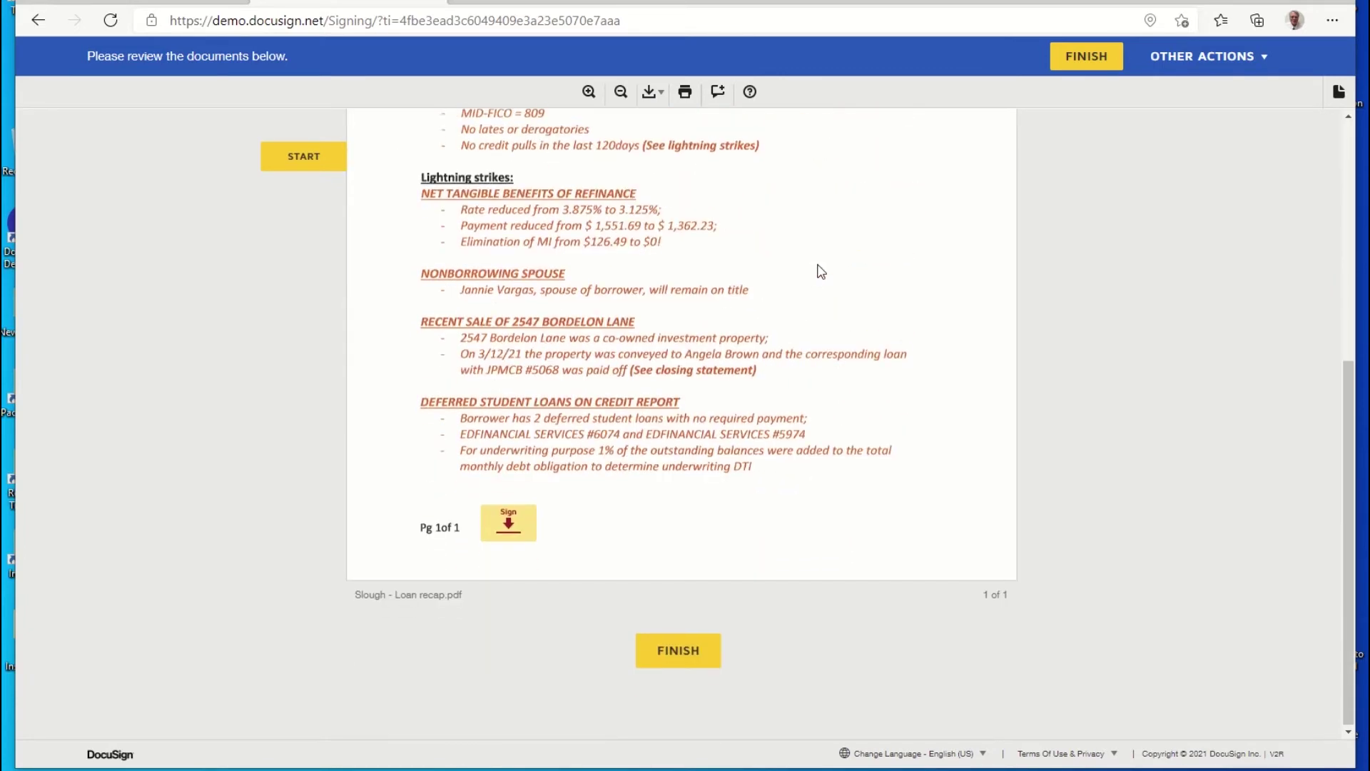
{"action": "scroll", "coordinate": [819, 271], "scroll_direction": "up", "scroll_amount": 1}
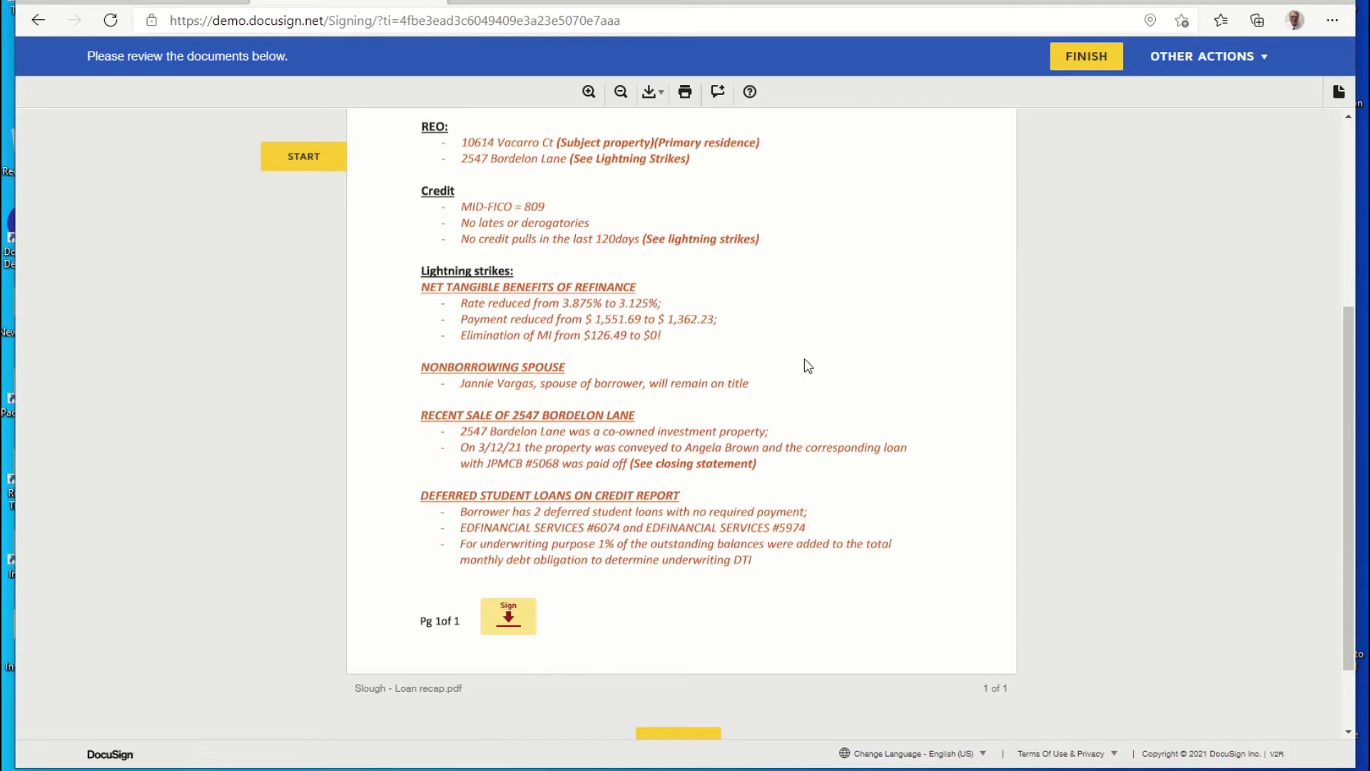
{"action": "scroll", "coordinate": [696, 544], "scroll_direction": "up", "scroll_amount": 1}
{"action": "scroll", "coordinate": [697, 544], "scroll_direction": "up", "scroll_amount": 5}
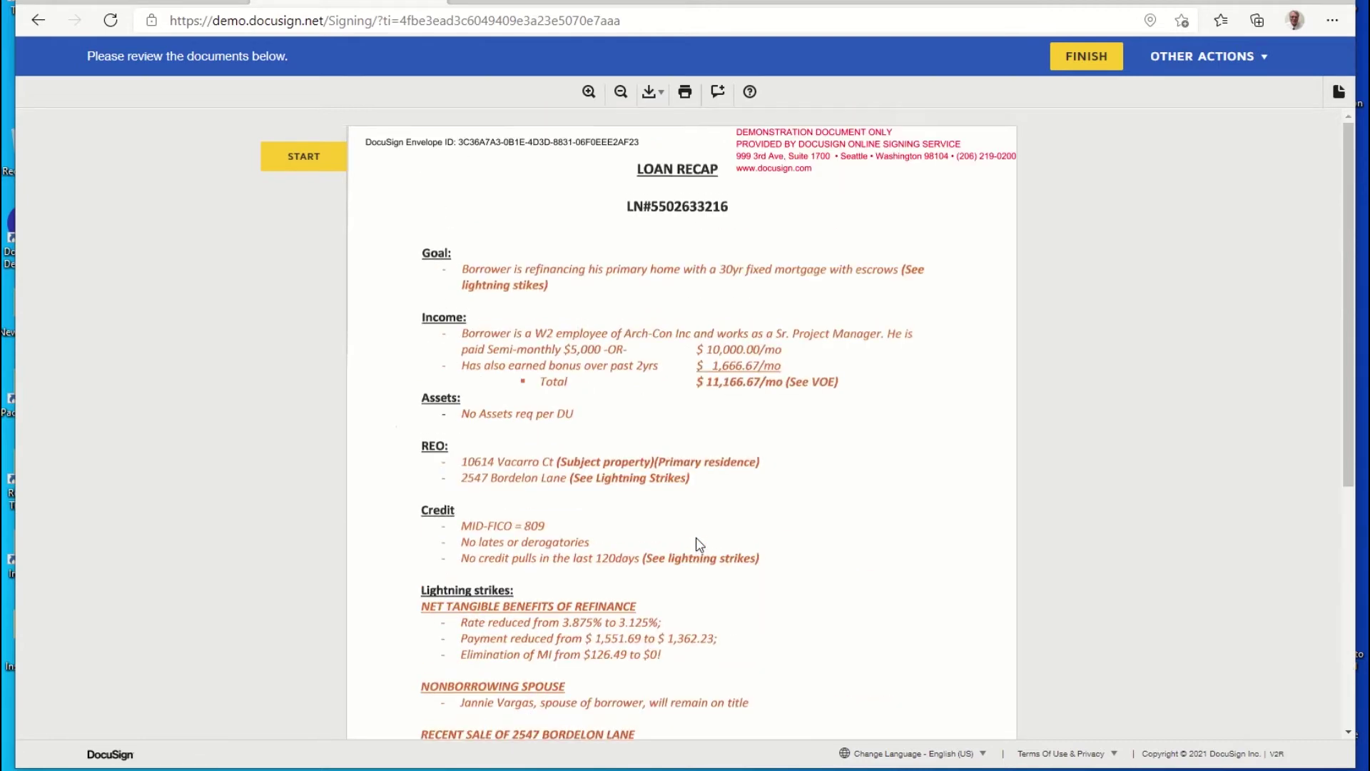
{"action": "scroll", "coordinate": [691, 544], "scroll_direction": "down", "scroll_amount": 6}
{"action": "left_click", "coordinate": [508, 525]}
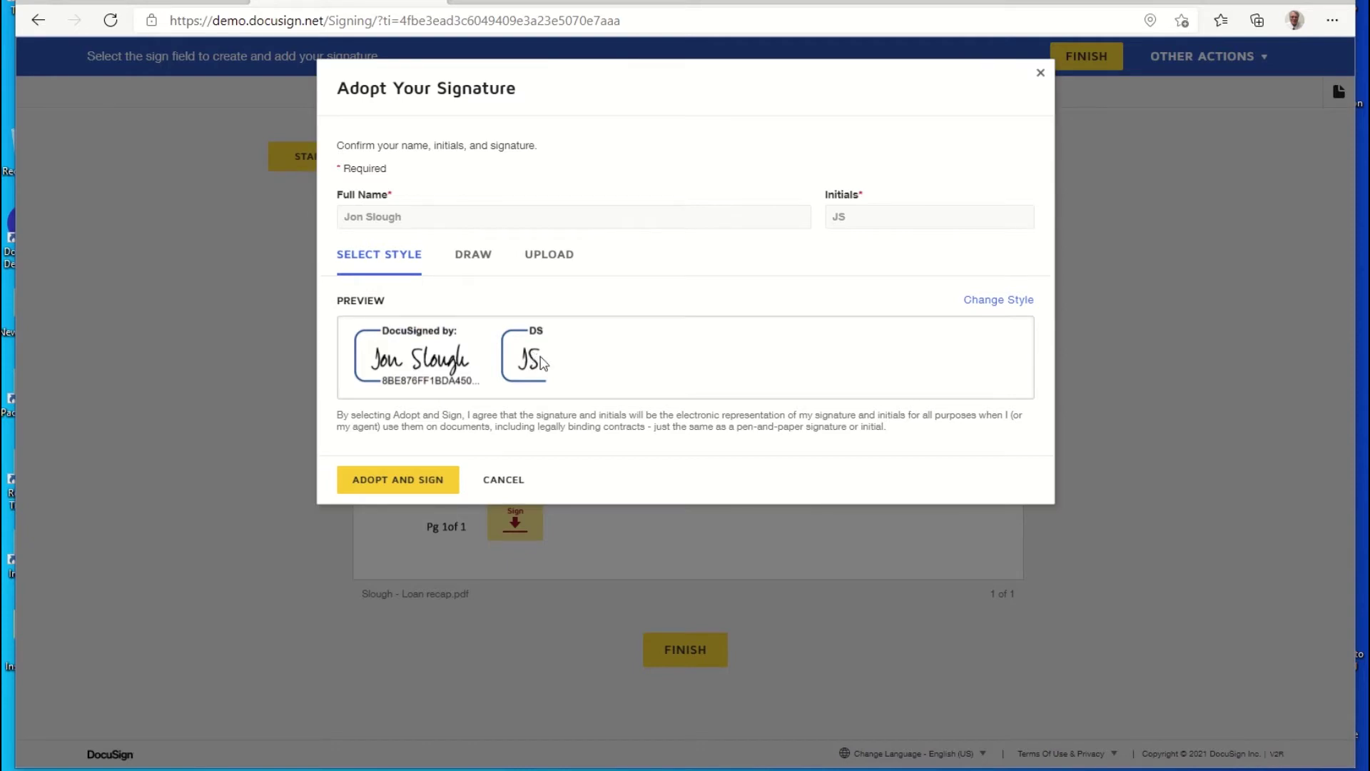
{"action": "left_click", "coordinate": [997, 304]}
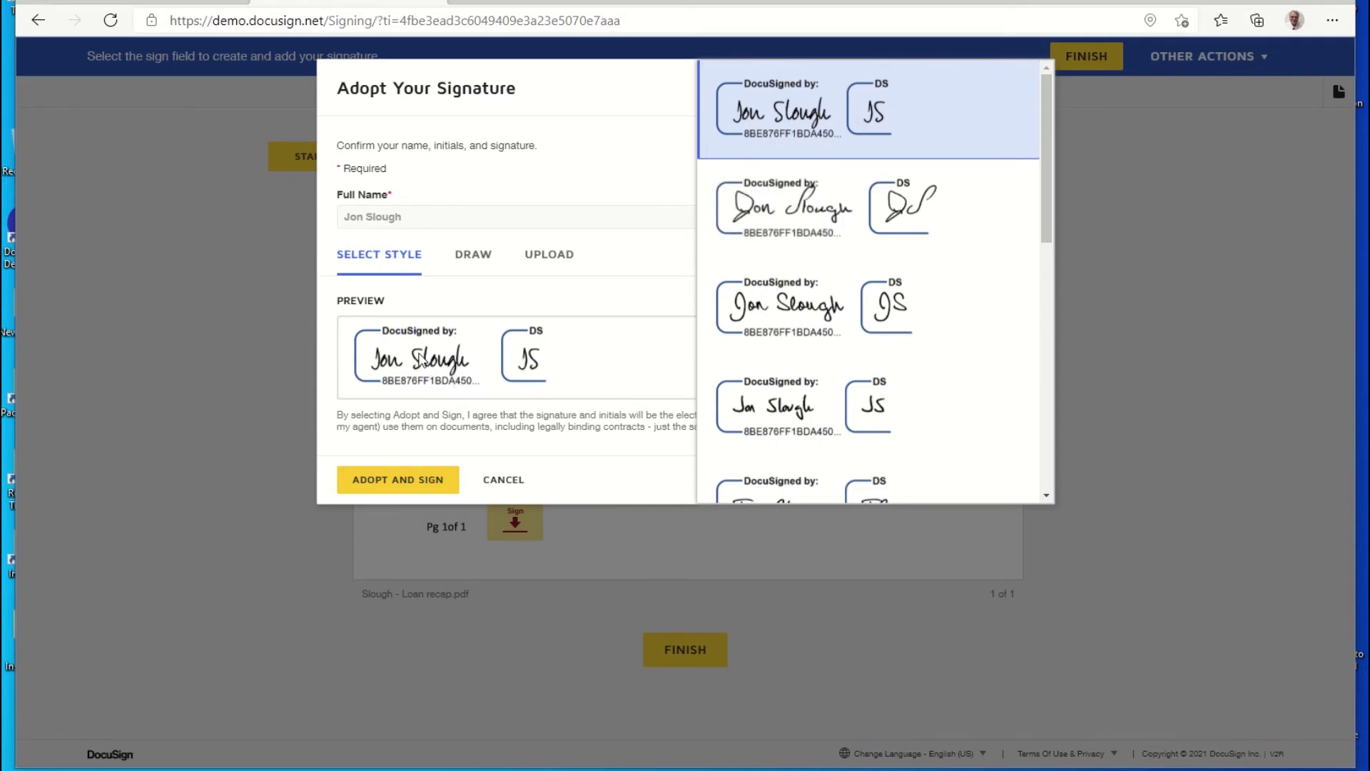
{"action": "left_click", "coordinate": [423, 361]}
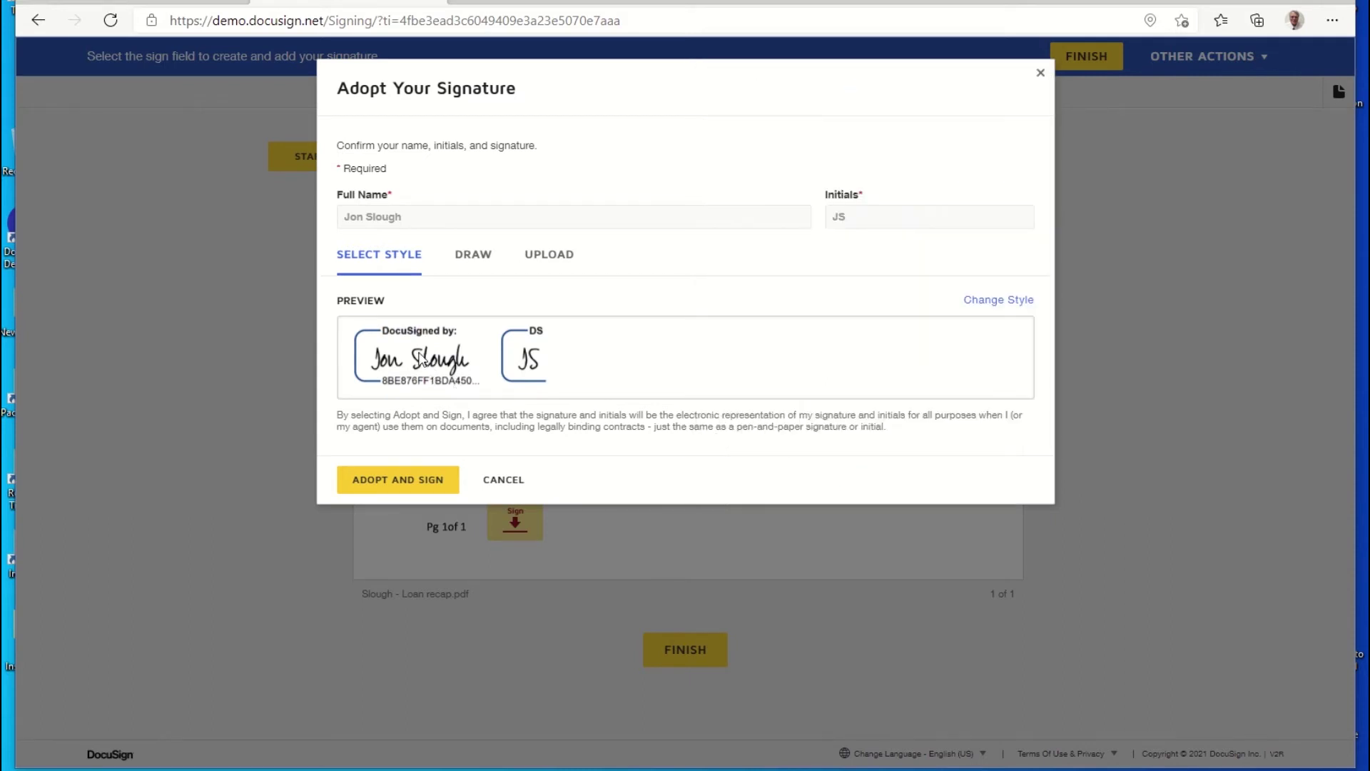
{"action": "left_click", "coordinate": [472, 257]}
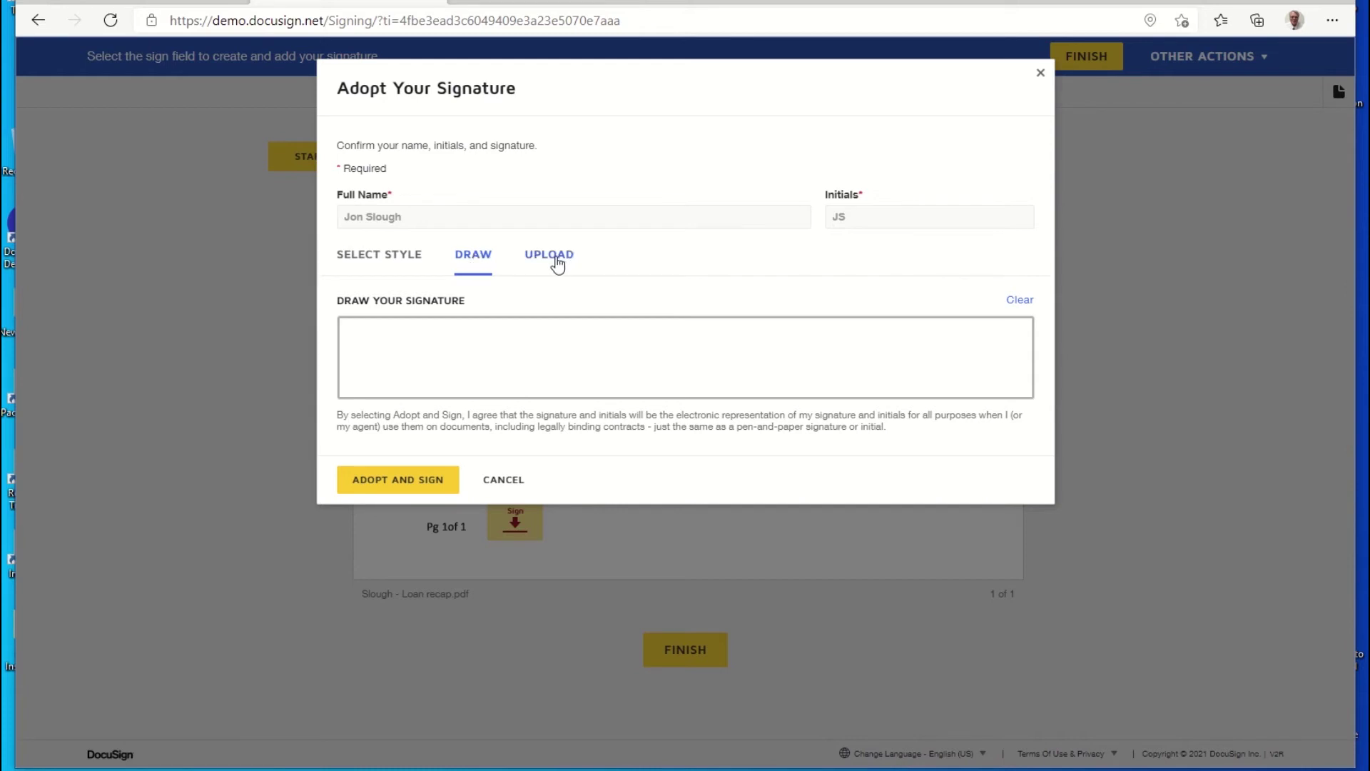
{"action": "left_click", "coordinate": [391, 262]}
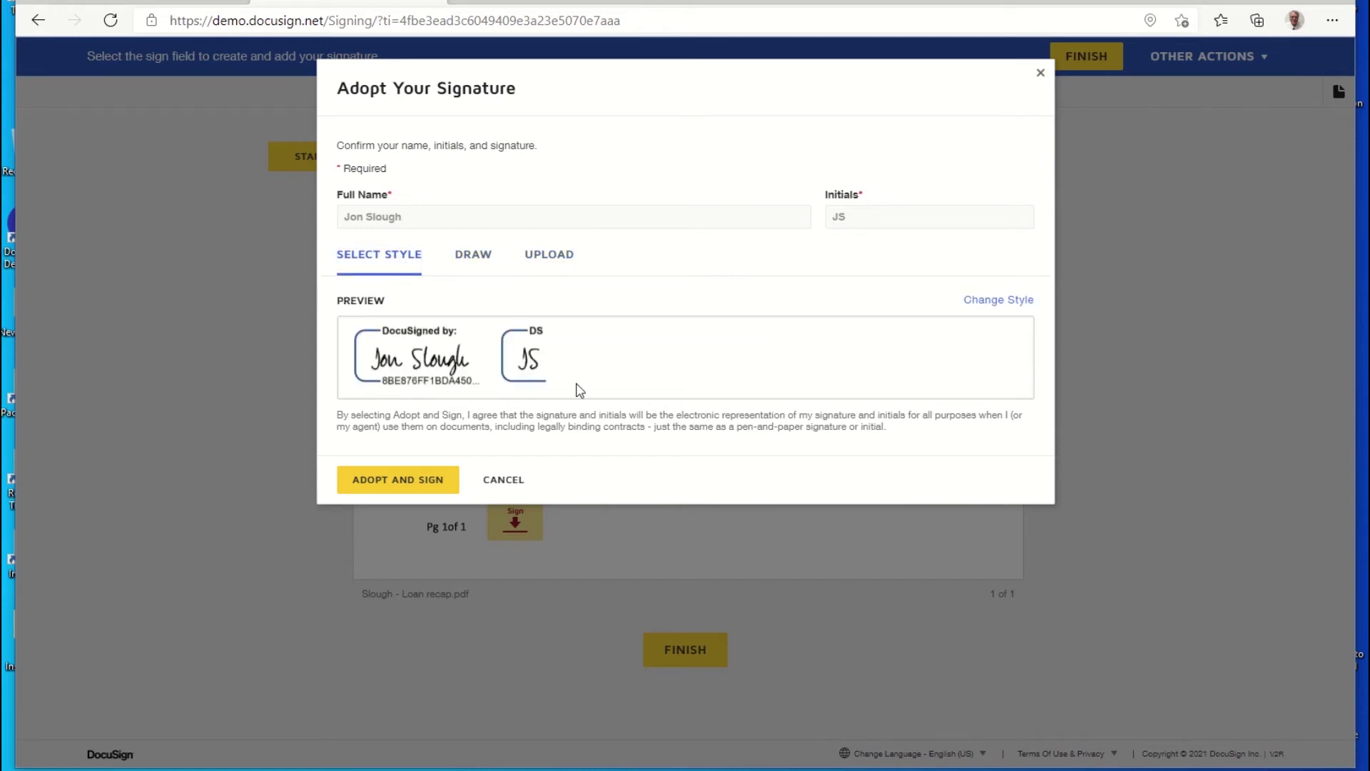
{"action": "left_click", "coordinate": [387, 485]}
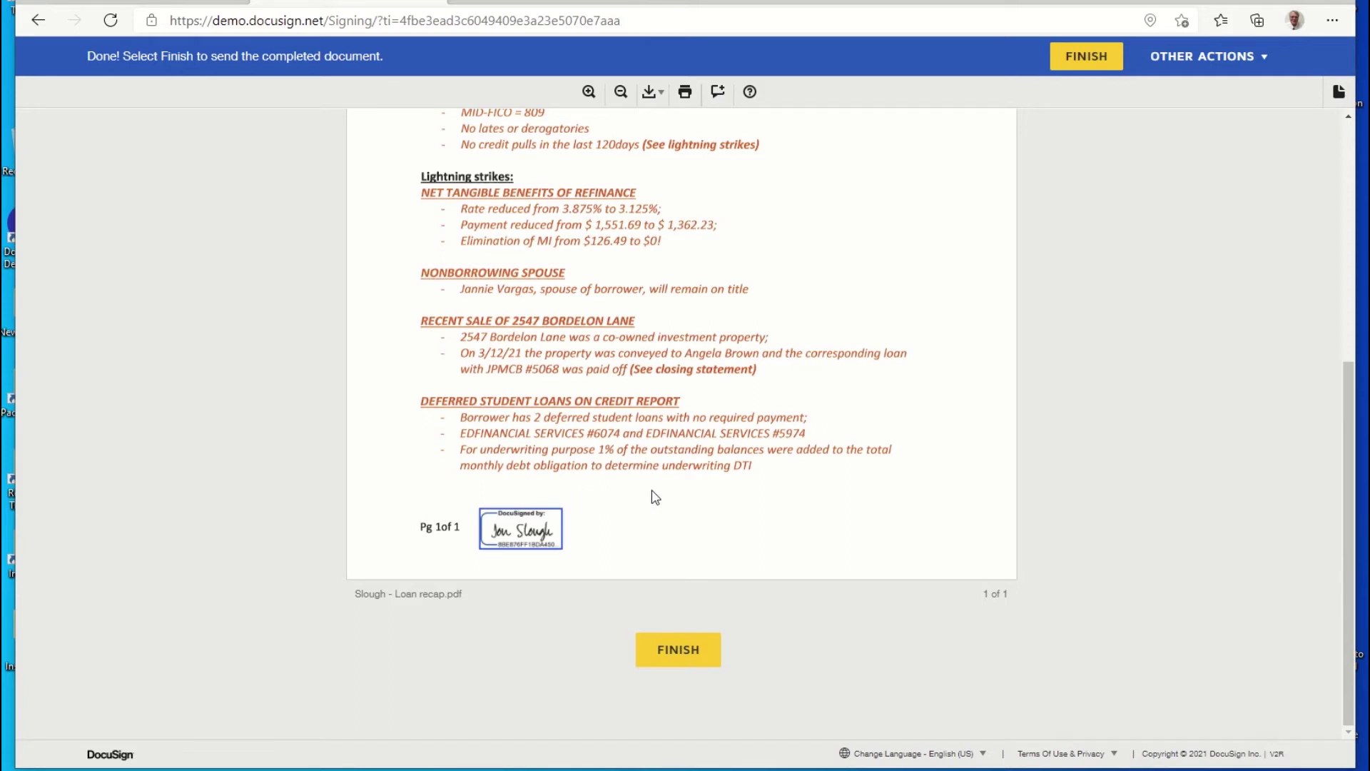
- Finish the signing, decline saving a copy, and return to the DocuWare web client
{"action": "left_click", "coordinate": [684, 653]}
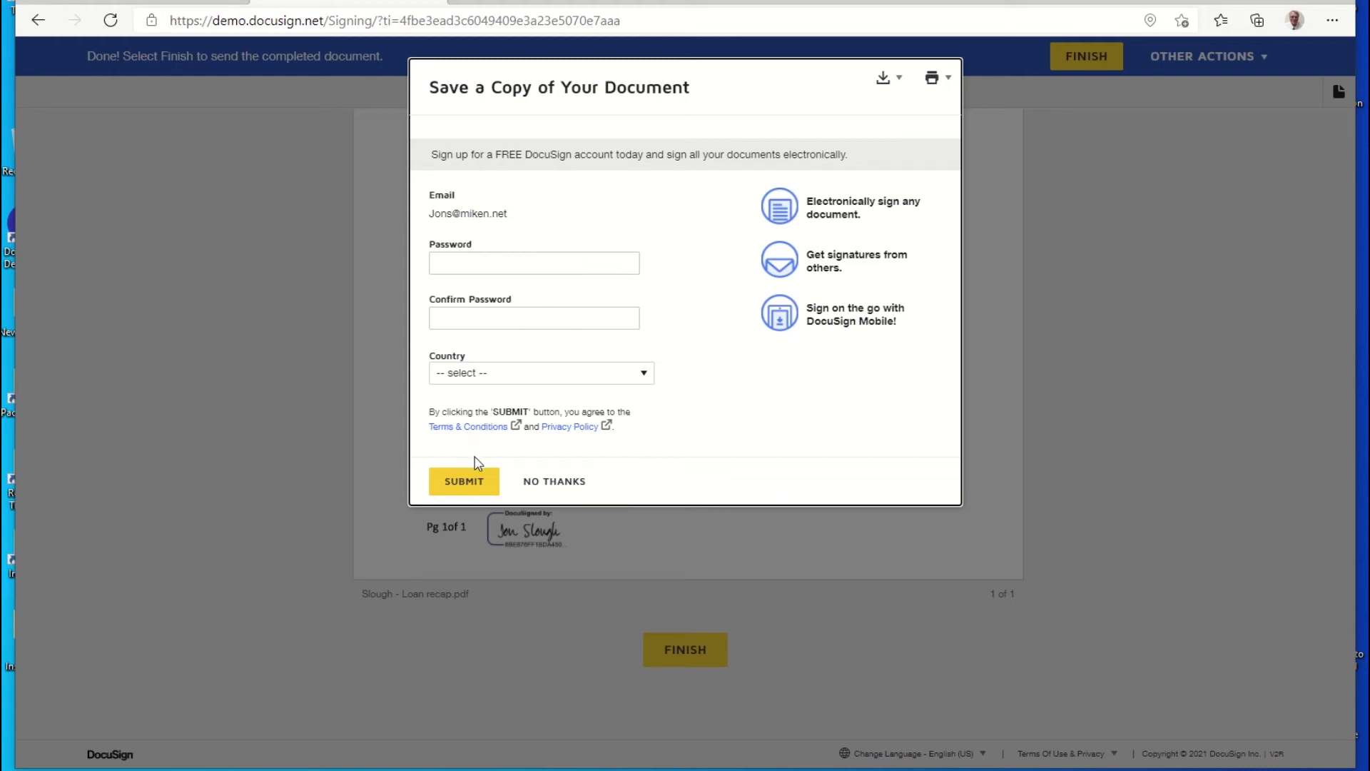
{"action": "left_click", "coordinate": [563, 484]}
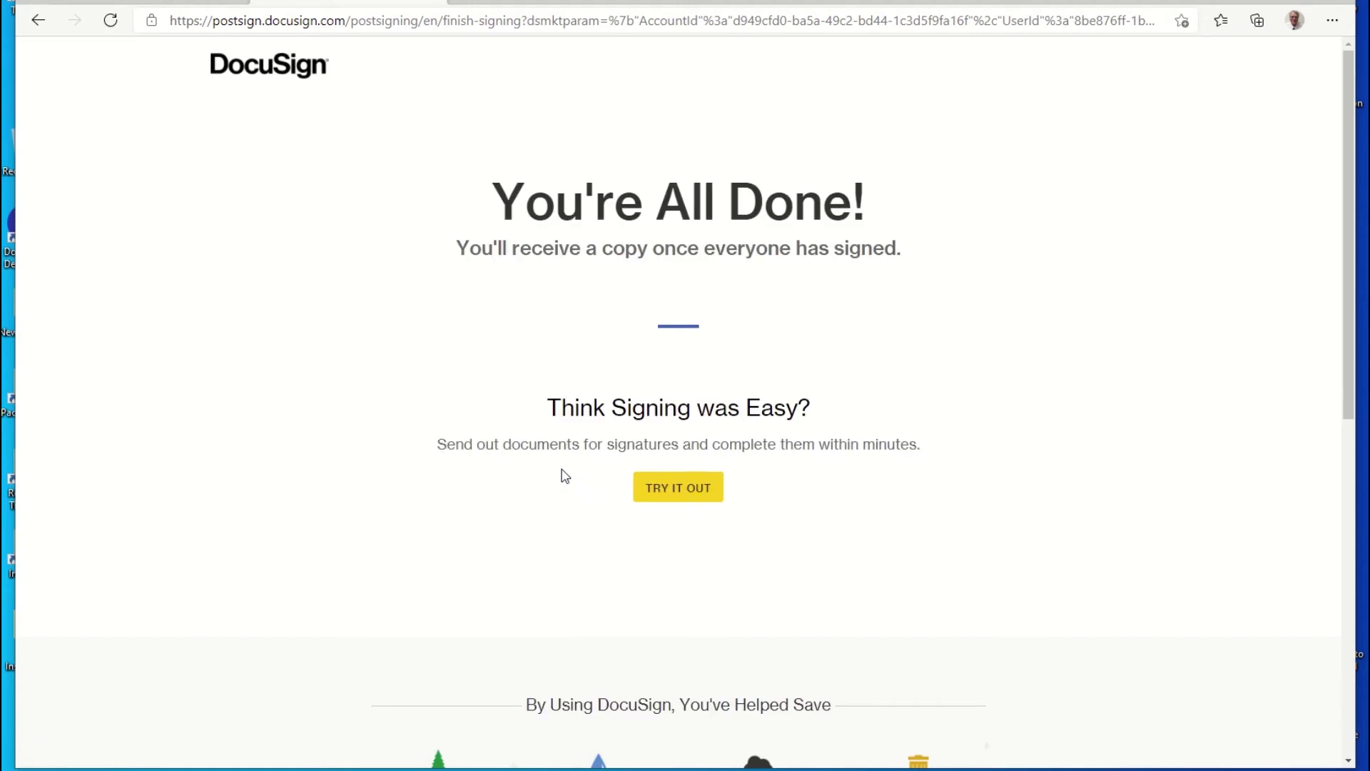
{"action": "left_click", "coordinate": [454, 4]}
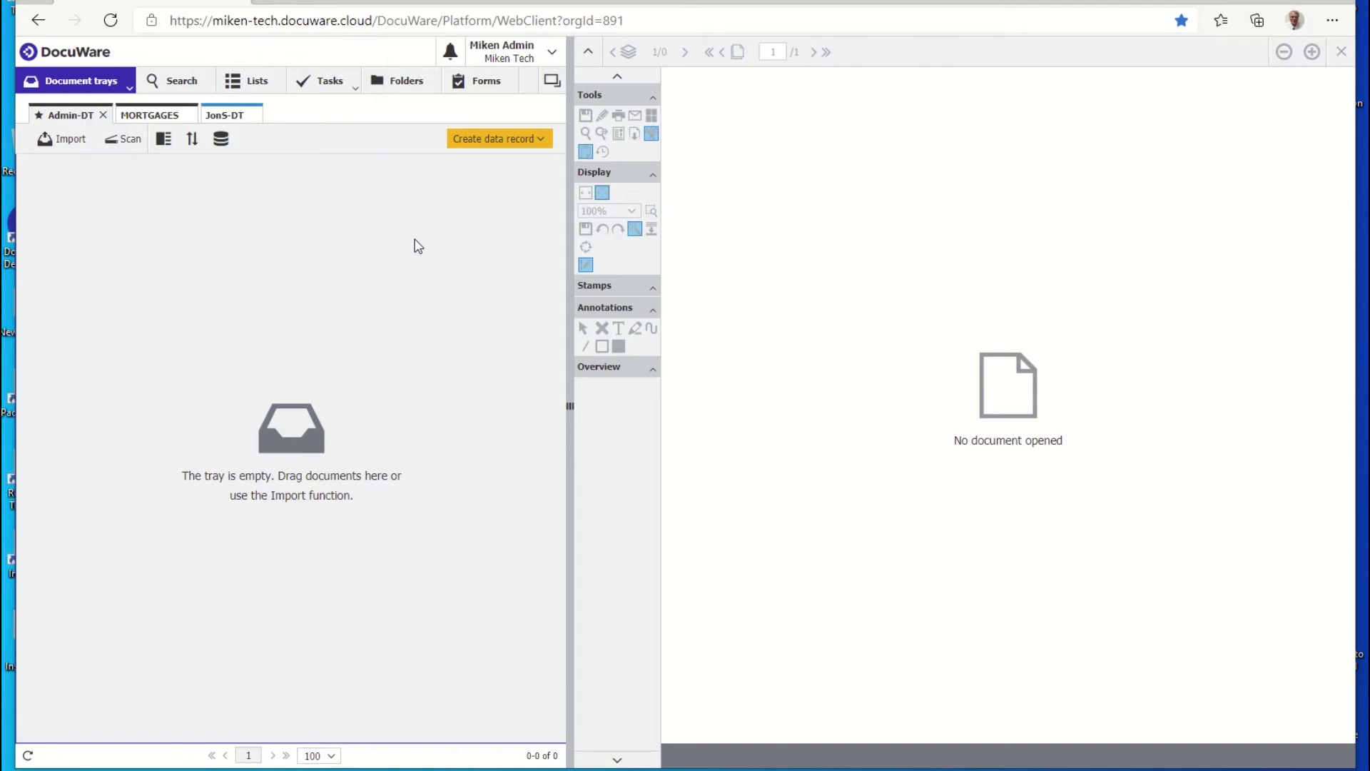
{"action": "left_click", "coordinate": [155, 118]}
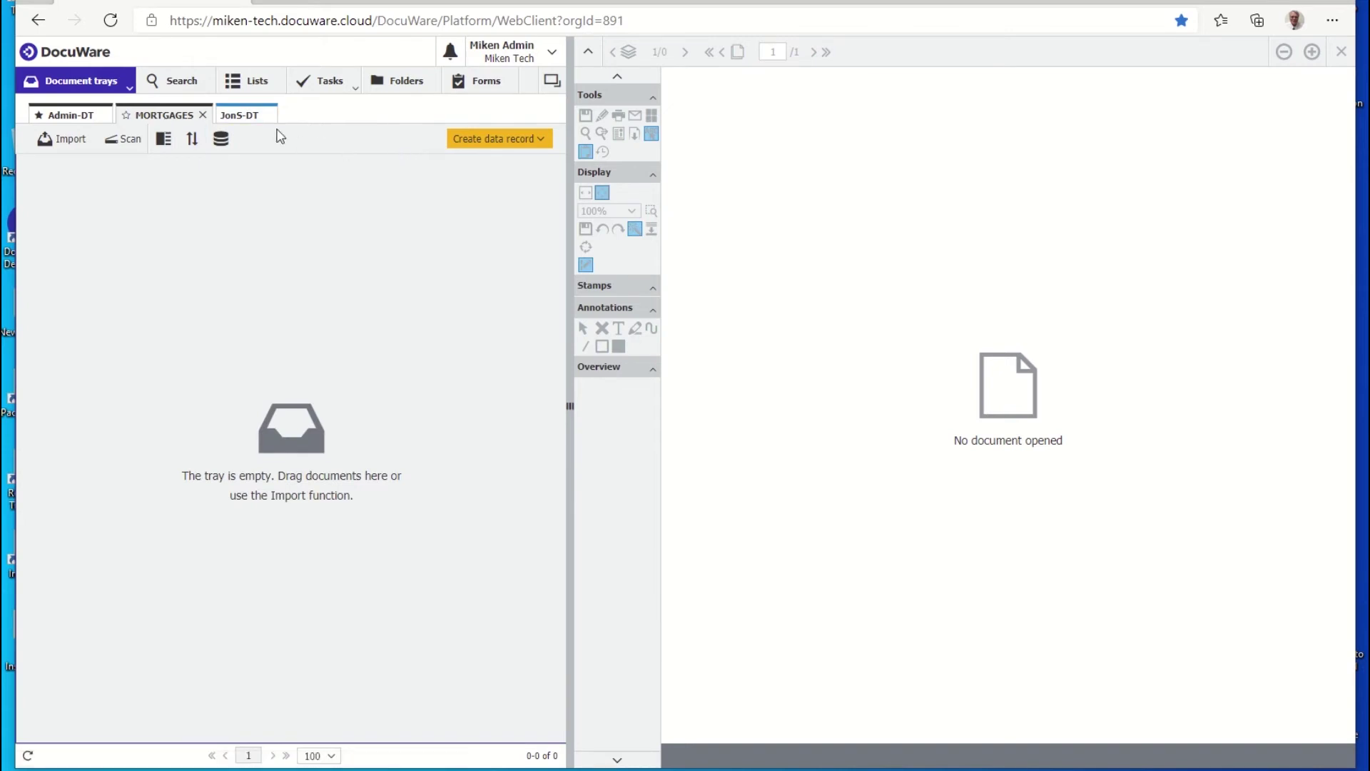
{"action": "left_click", "coordinate": [181, 86]}
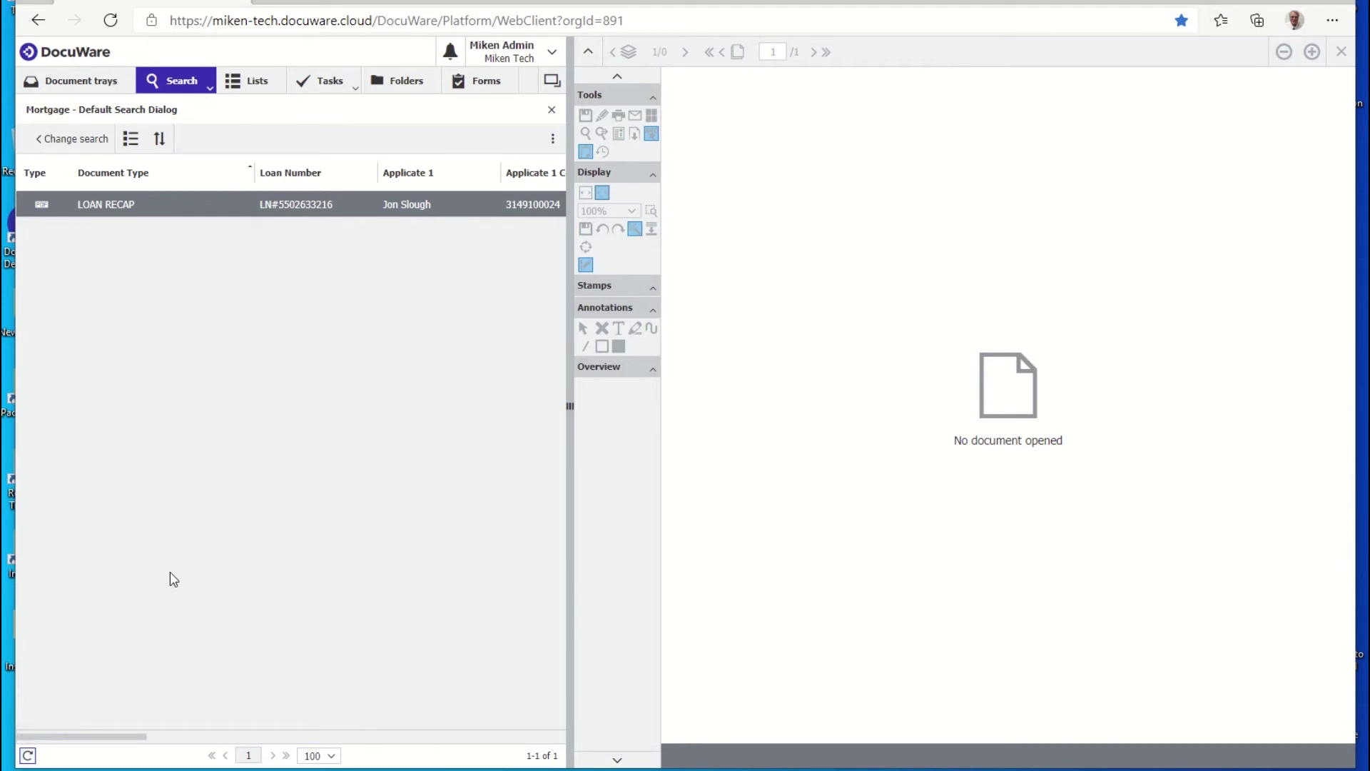
{"action": "double_click", "coordinate": [116, 210]}
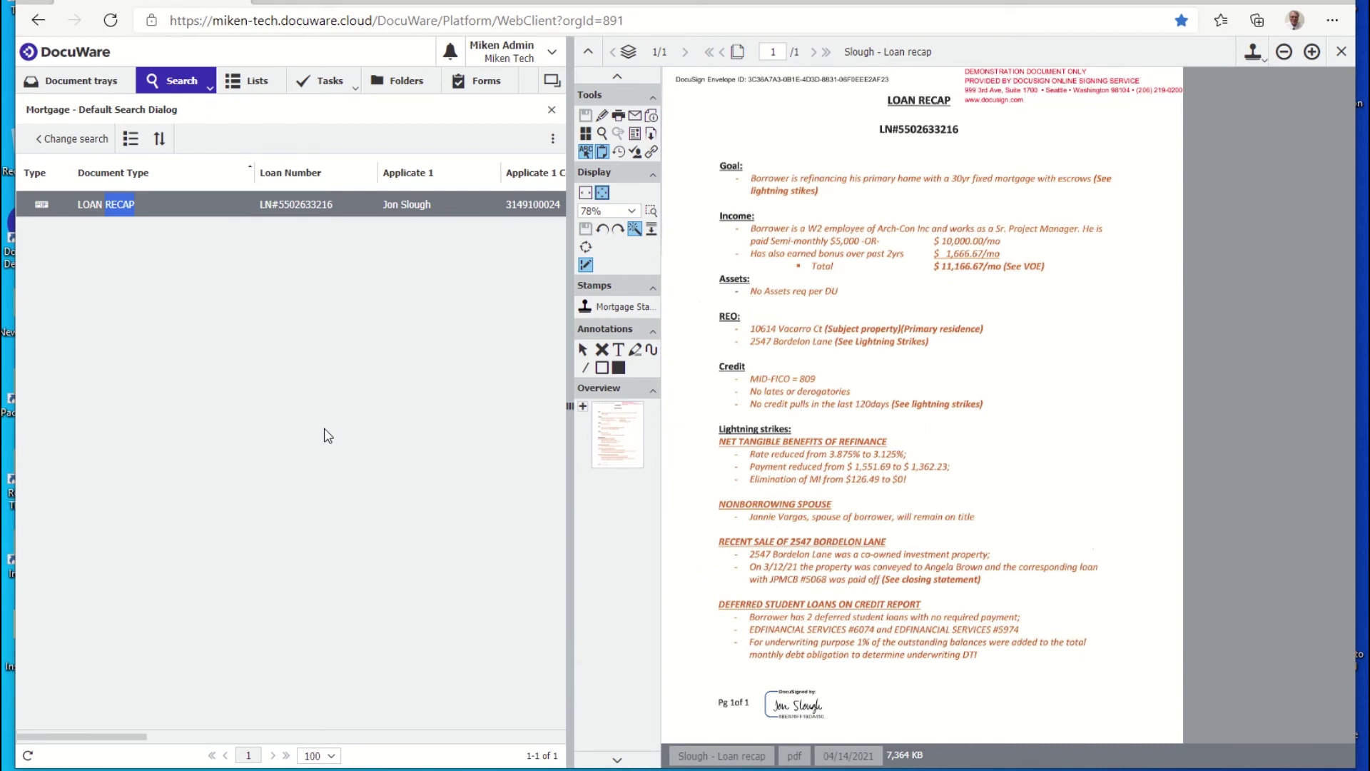
- Show the LOAN RECAP's version overview, viewing unsigned version 1.0 and then signed version 2.0
{"action": "right_click", "coordinate": [152, 203]}
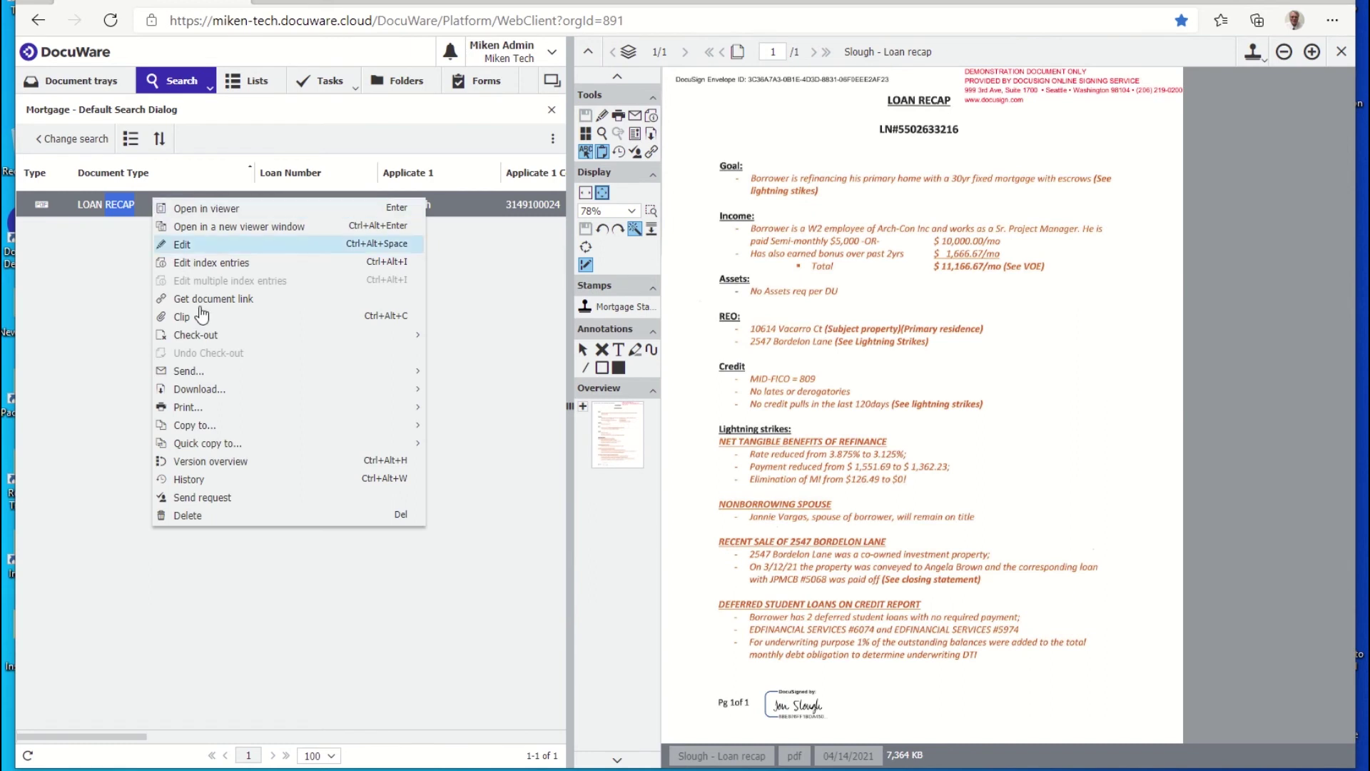
{"action": "left_click", "coordinate": [217, 461]}
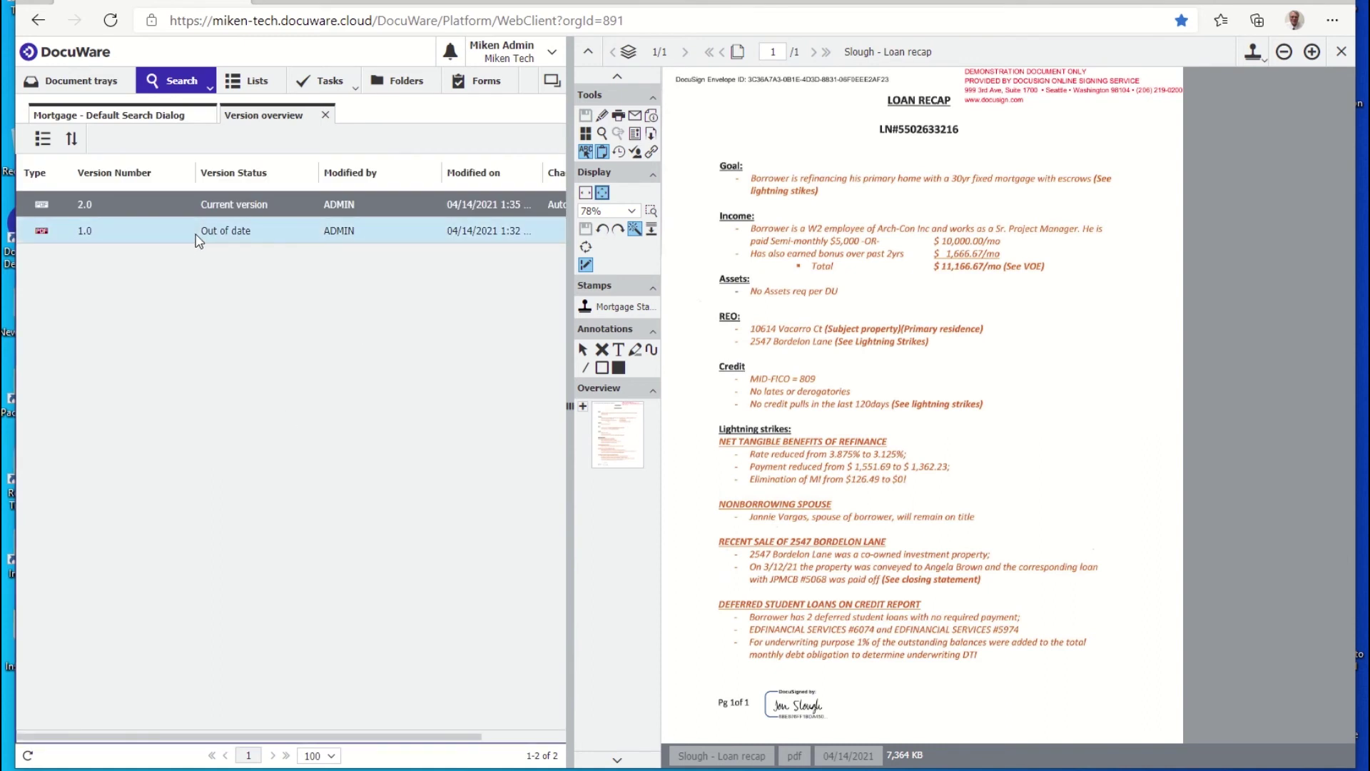
{"action": "left_click", "coordinate": [196, 238]}
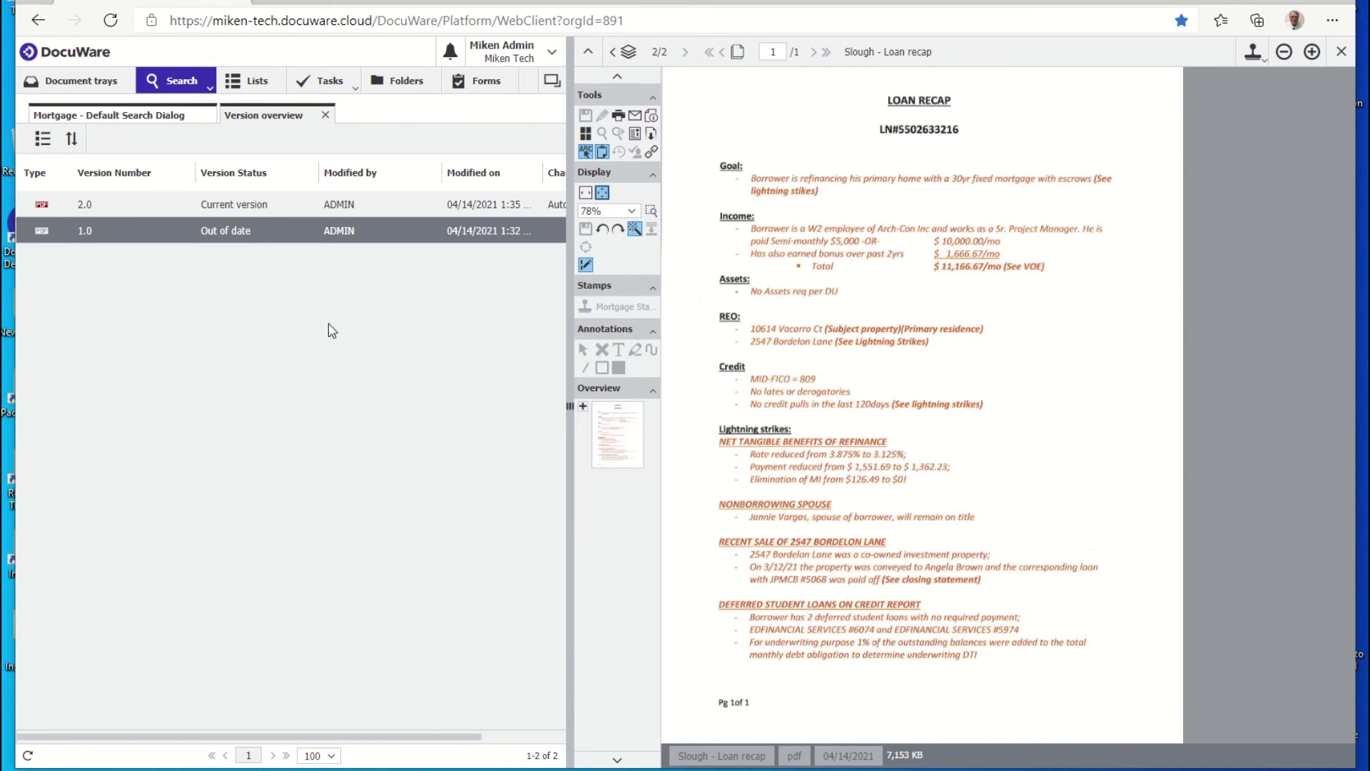
{"action": "double_click", "coordinate": [236, 207]}
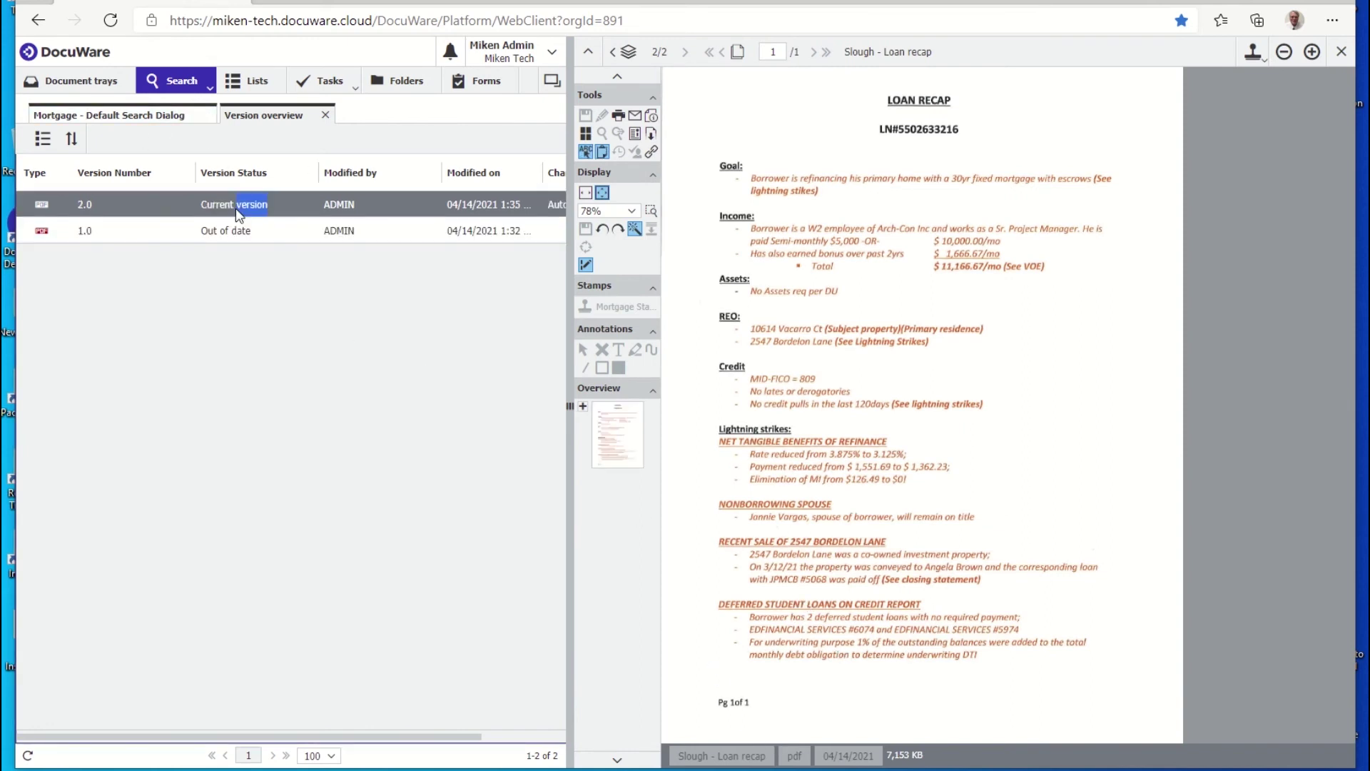